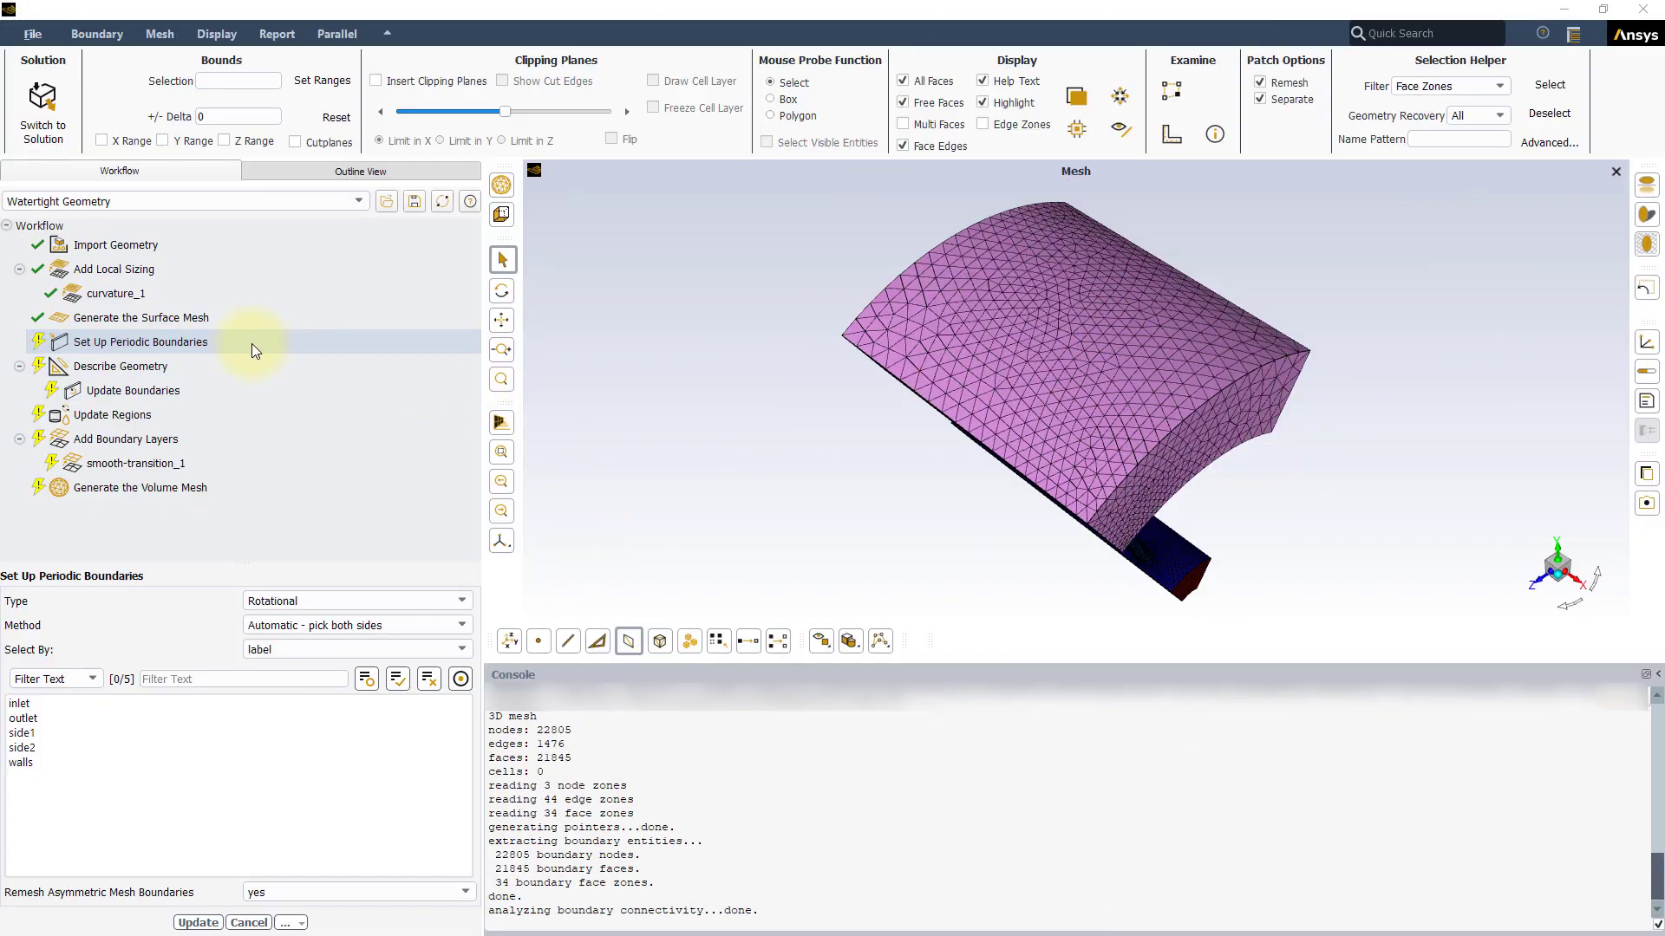
pyautogui.click(279, 345)
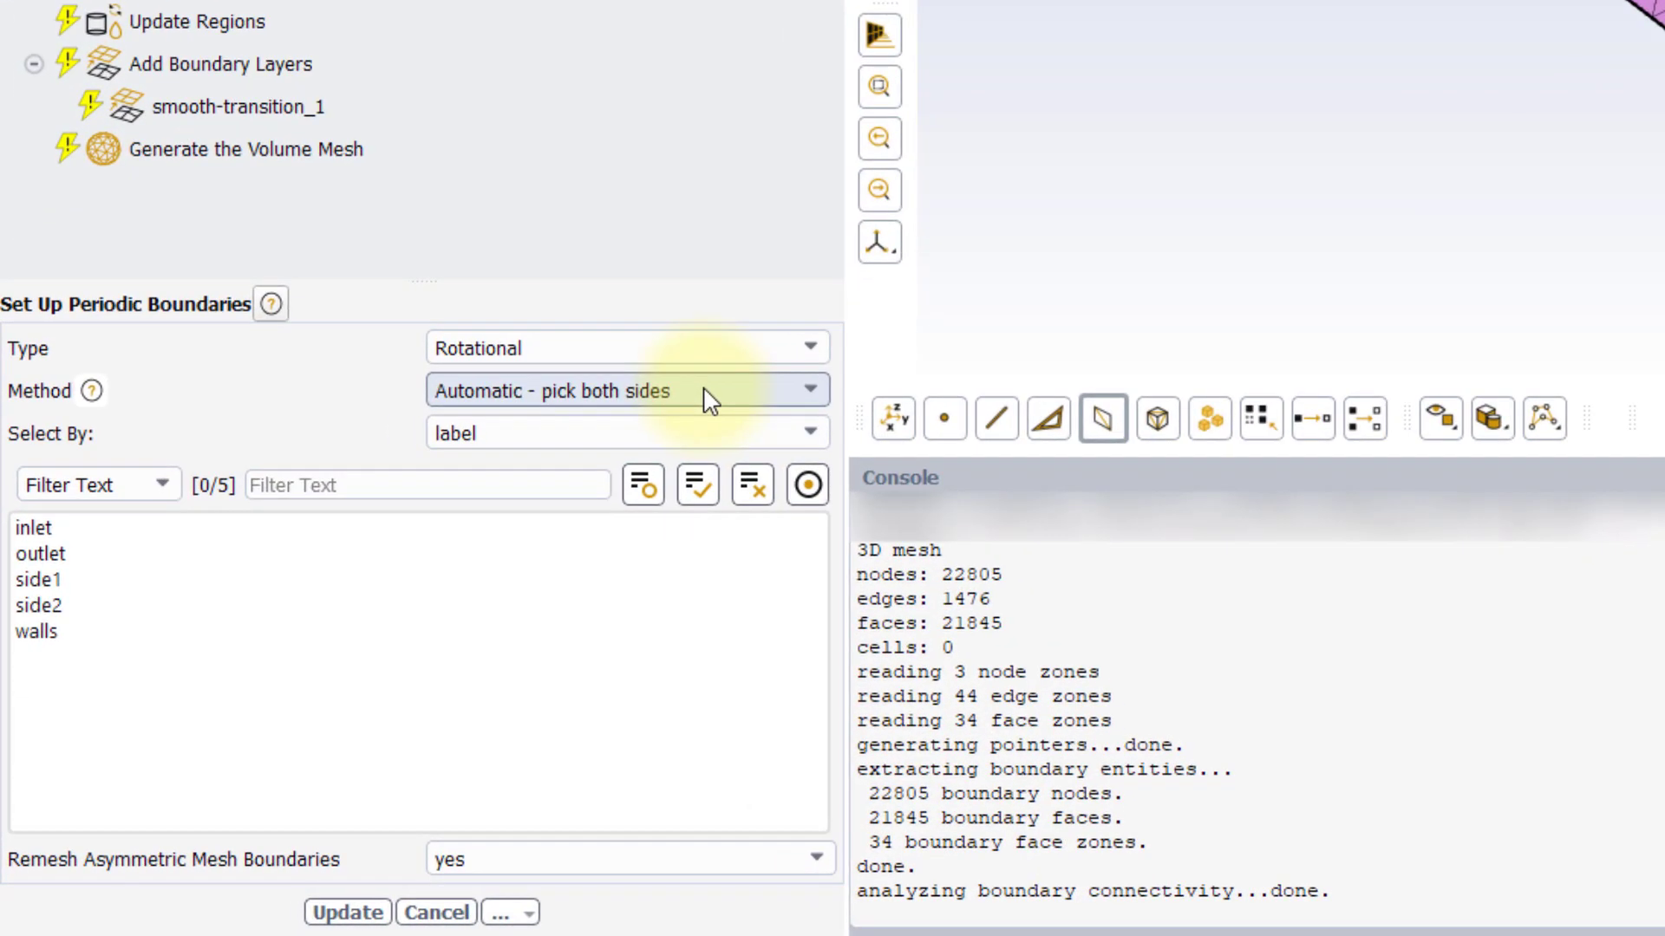
pyautogui.click(709, 401)
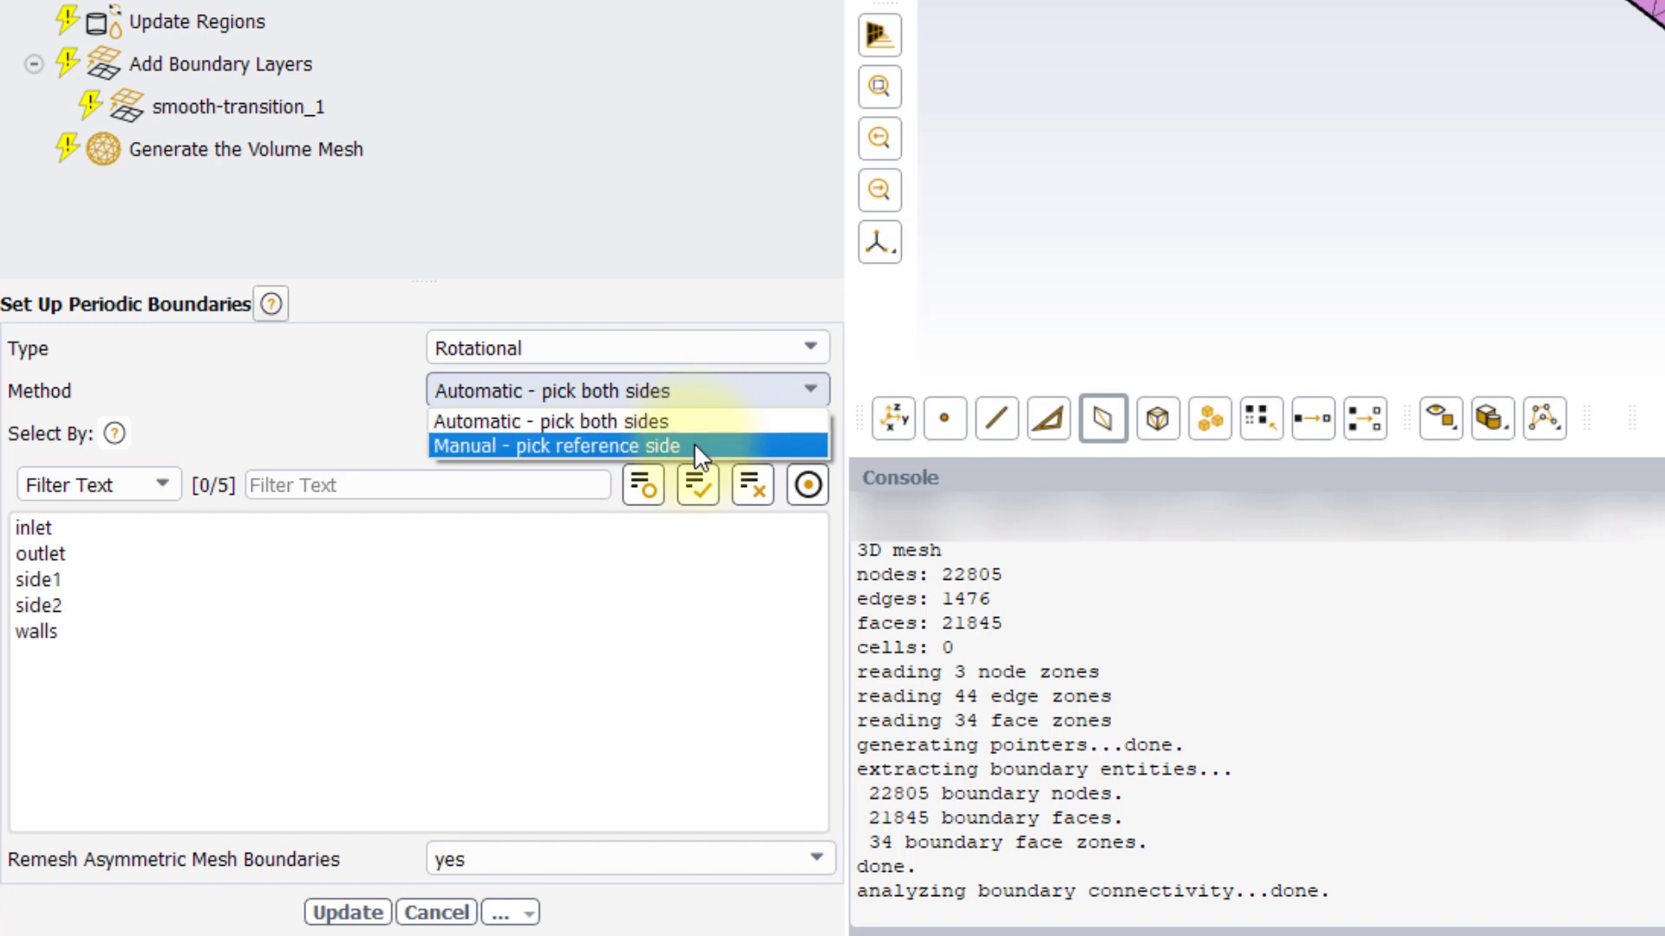
pyautogui.click(693, 422)
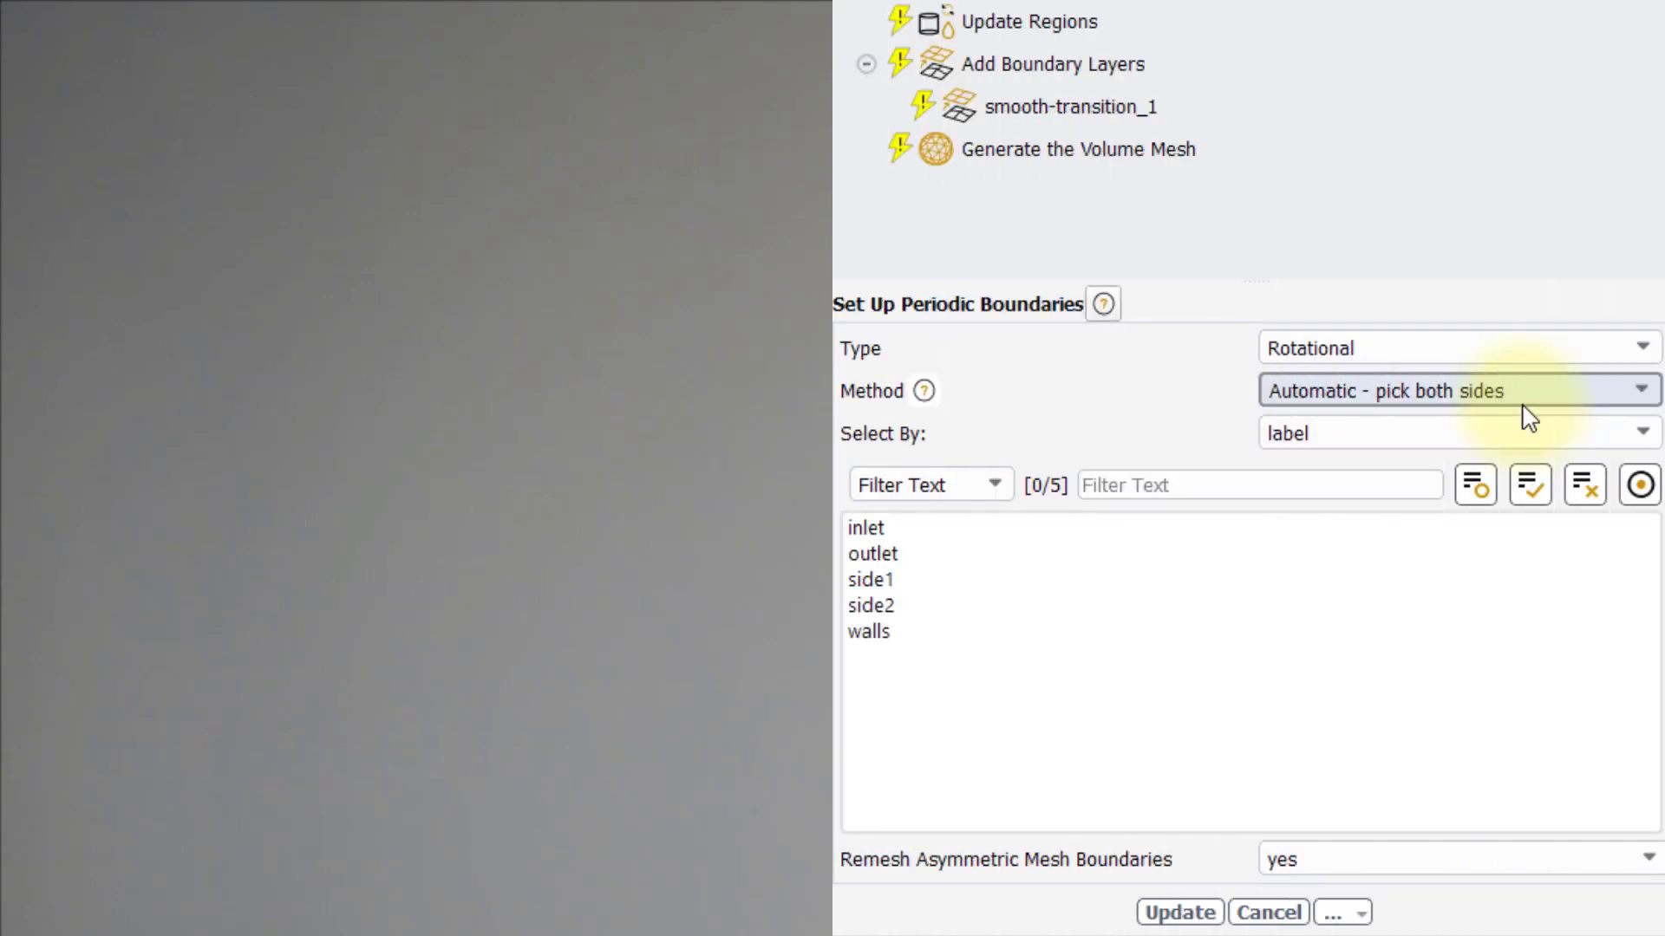
# Switch the periodic method to 'Manual - pick reference side' and the type from Rotational to Translational.
pyautogui.click(1524, 397)
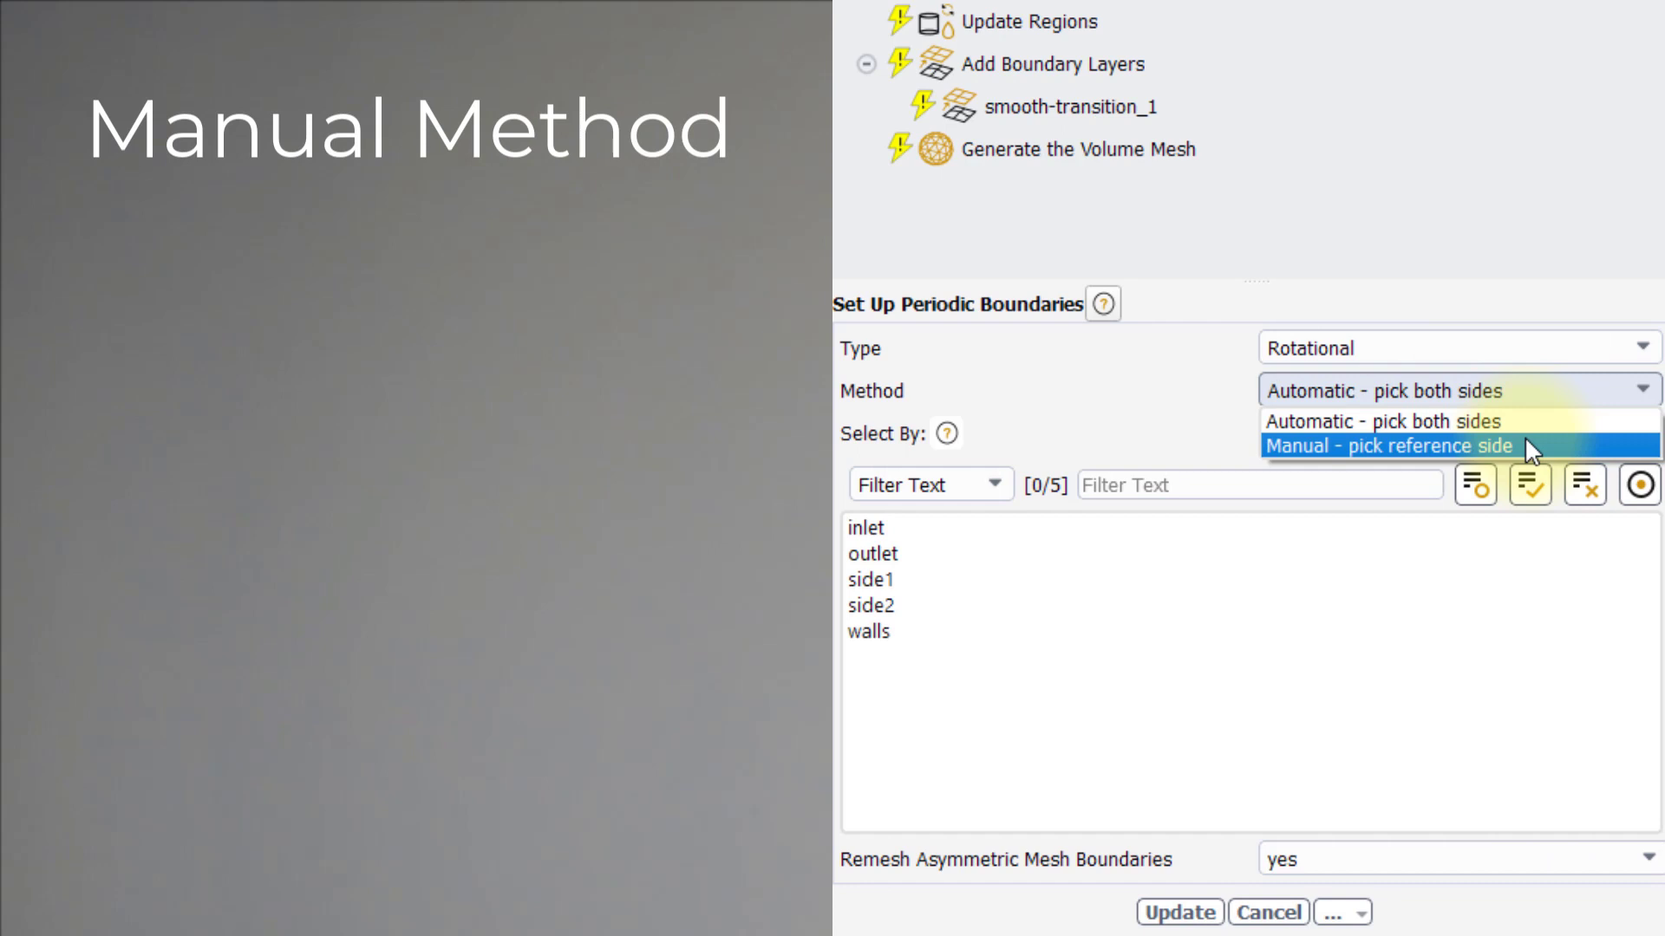
pyautogui.click(1527, 444)
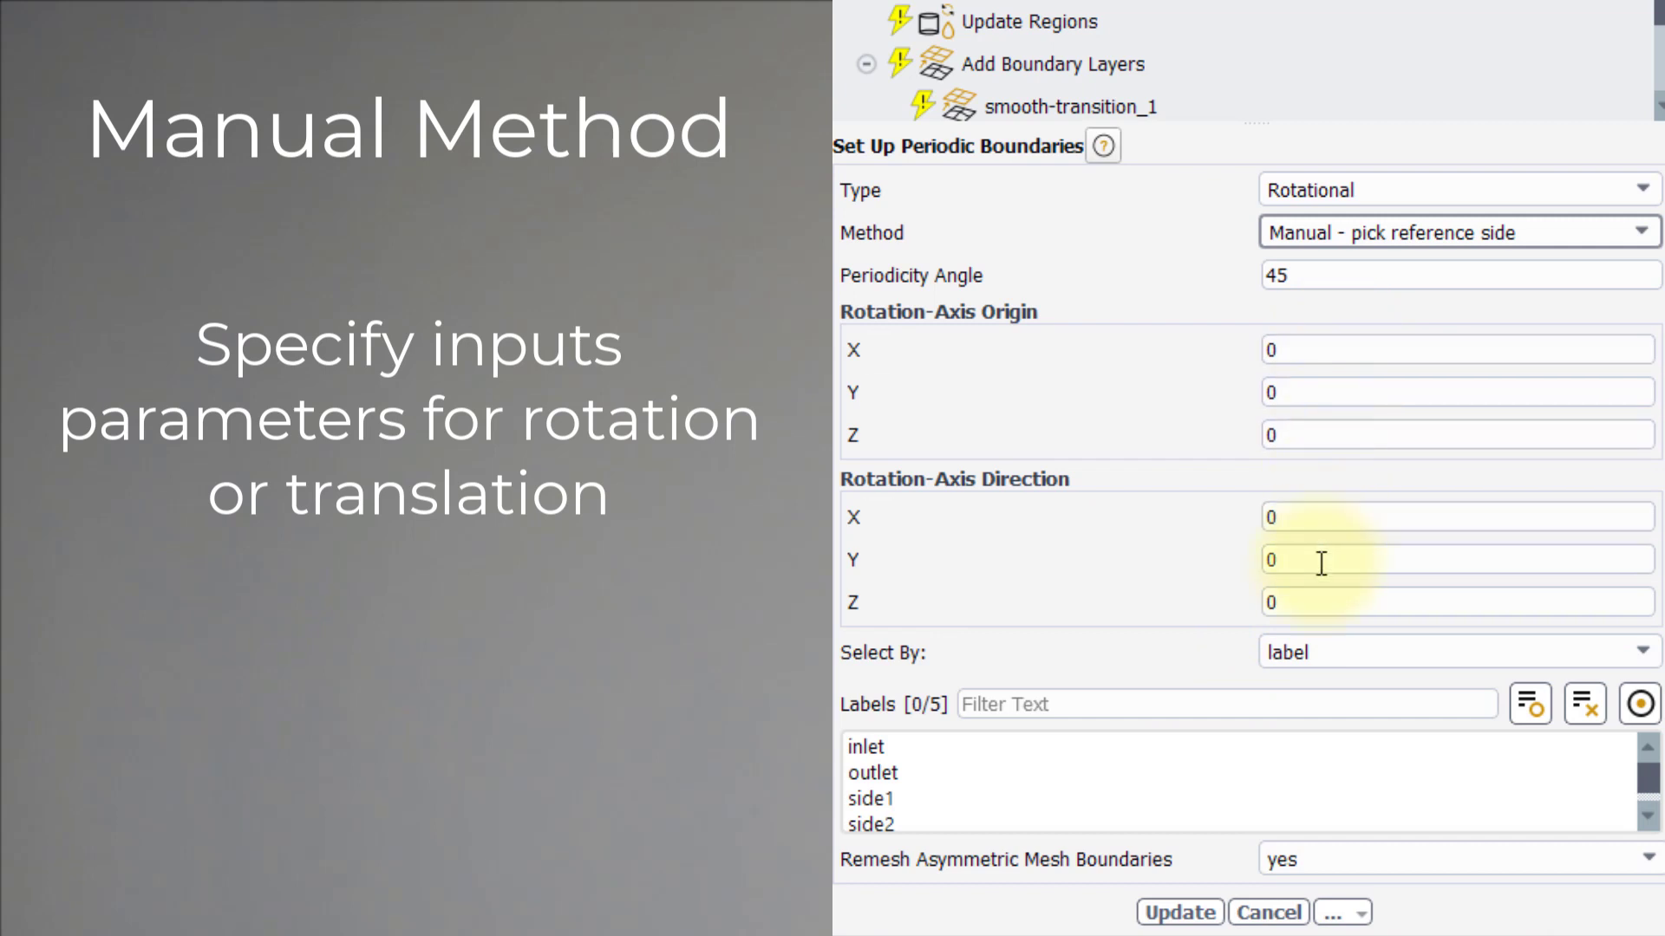
pyautogui.click(1288, 199)
pyautogui.click(1300, 237)
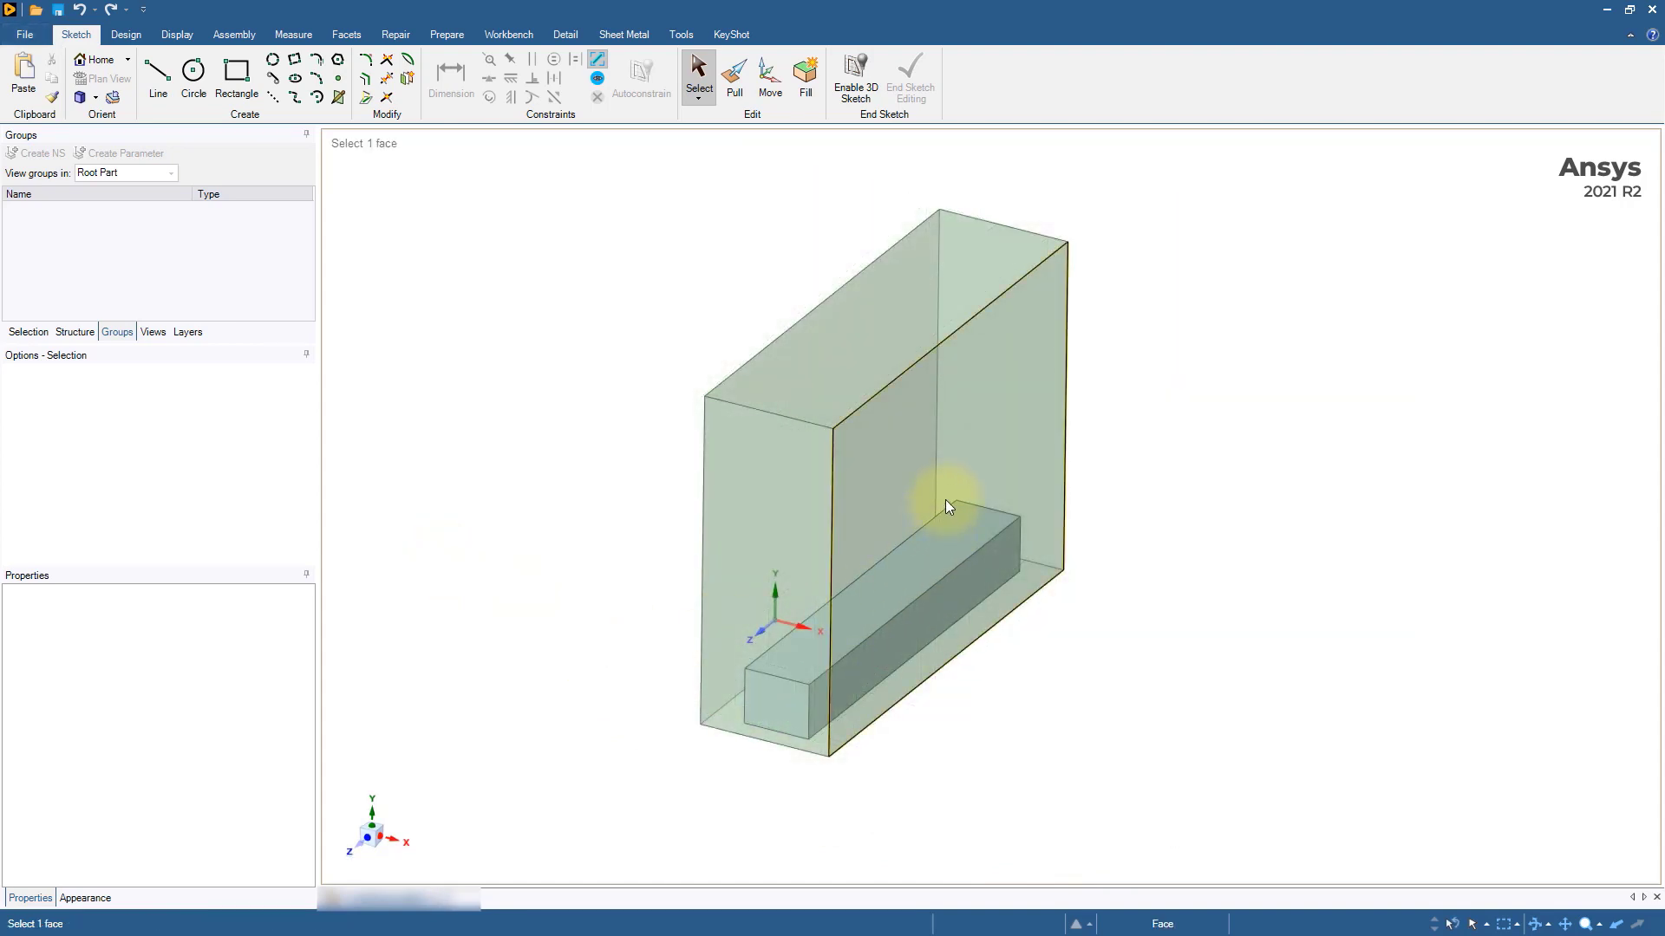
# Measure the 12 mm gap between the box's two opposite side faces.
pyautogui.click(945, 498)
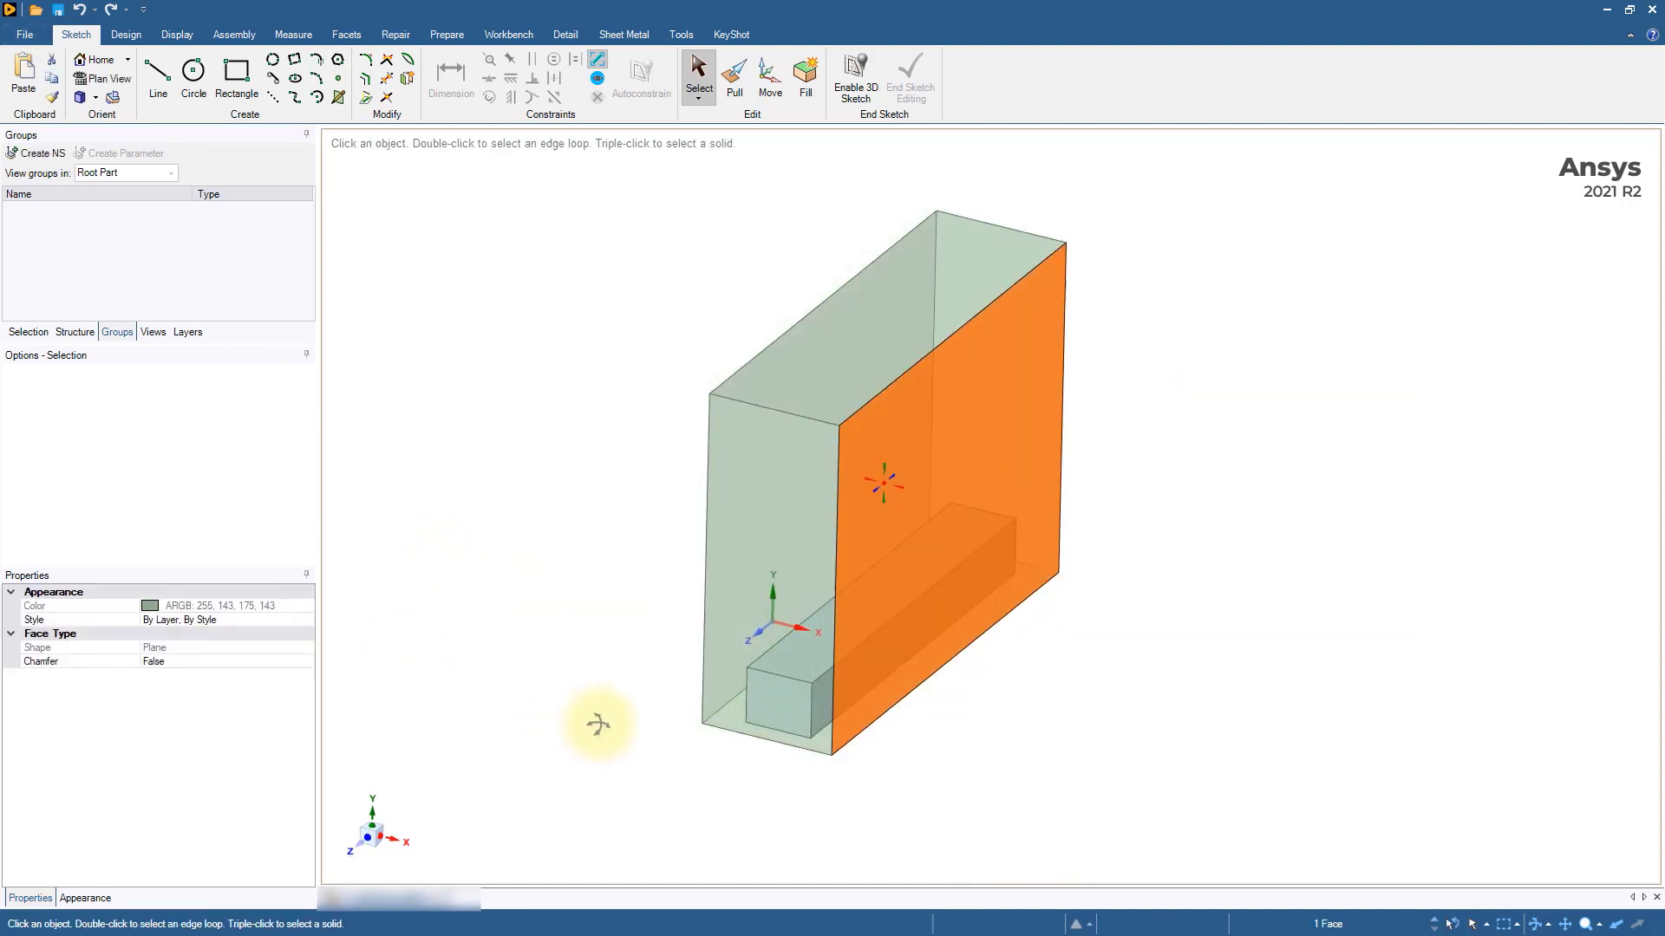
pyautogui.moveTo(595, 725); pyautogui.dragTo(724, 711, button='middle')
pyautogui.keyDown('ctrl'); pyautogui.click(811, 446); pyautogui.keyUp('ctrl')
pyautogui.moveTo(710, 783); pyautogui.dragTo(585, 770, button='middle')
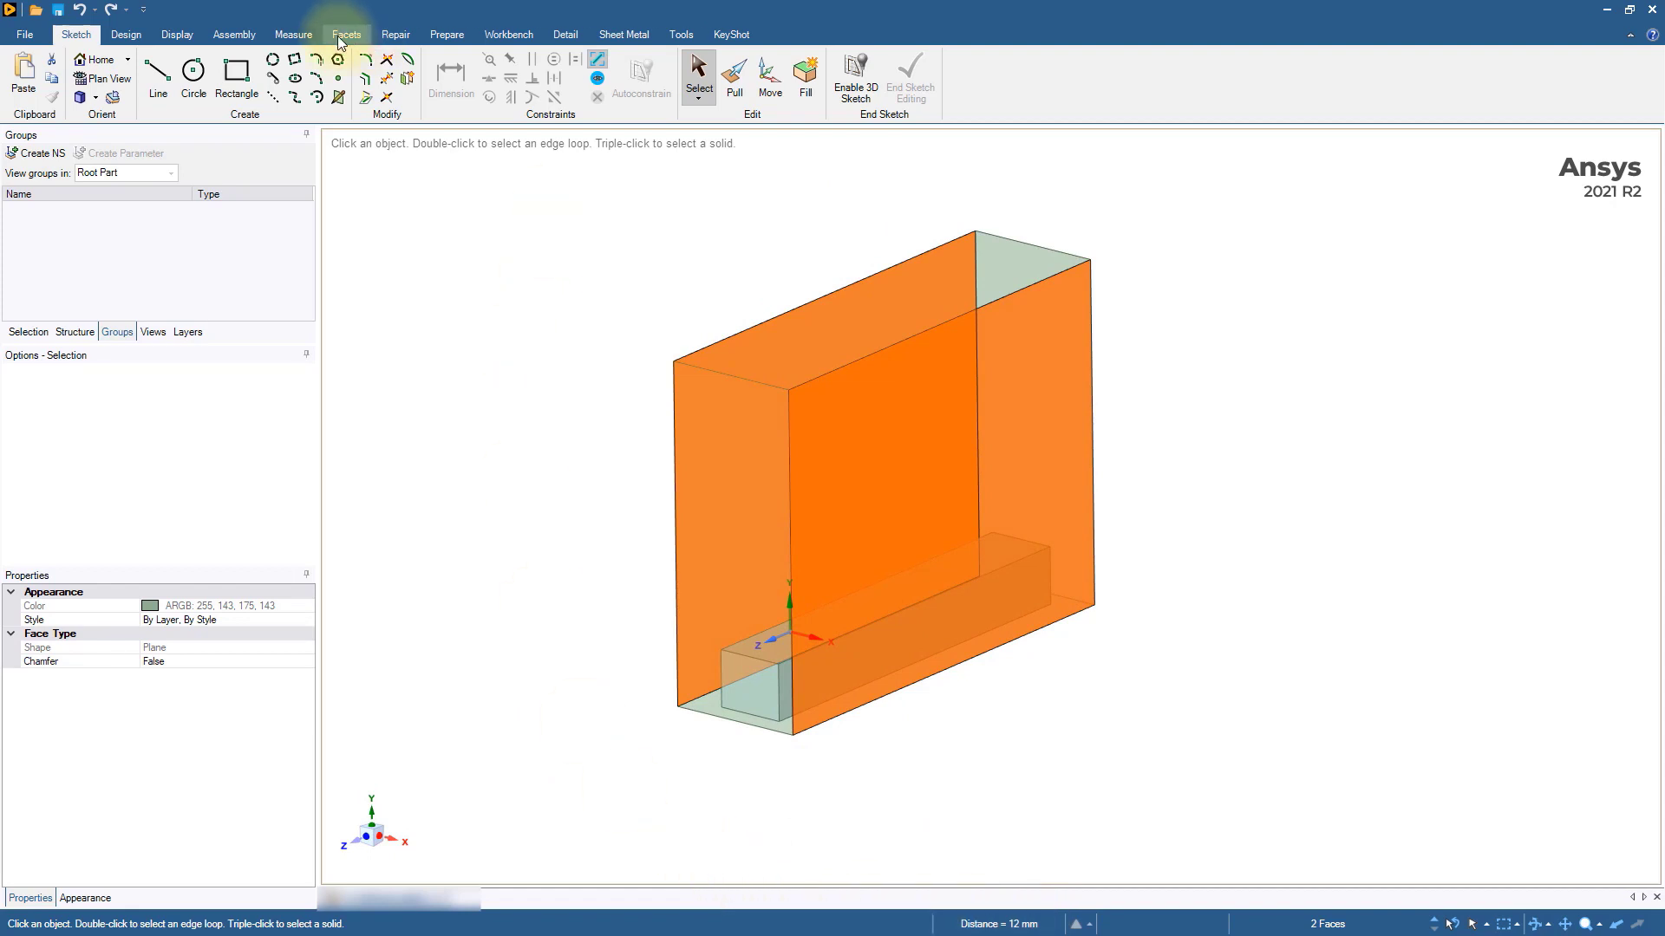
pyautogui.click(293, 34)
pyautogui.click(90, 83)
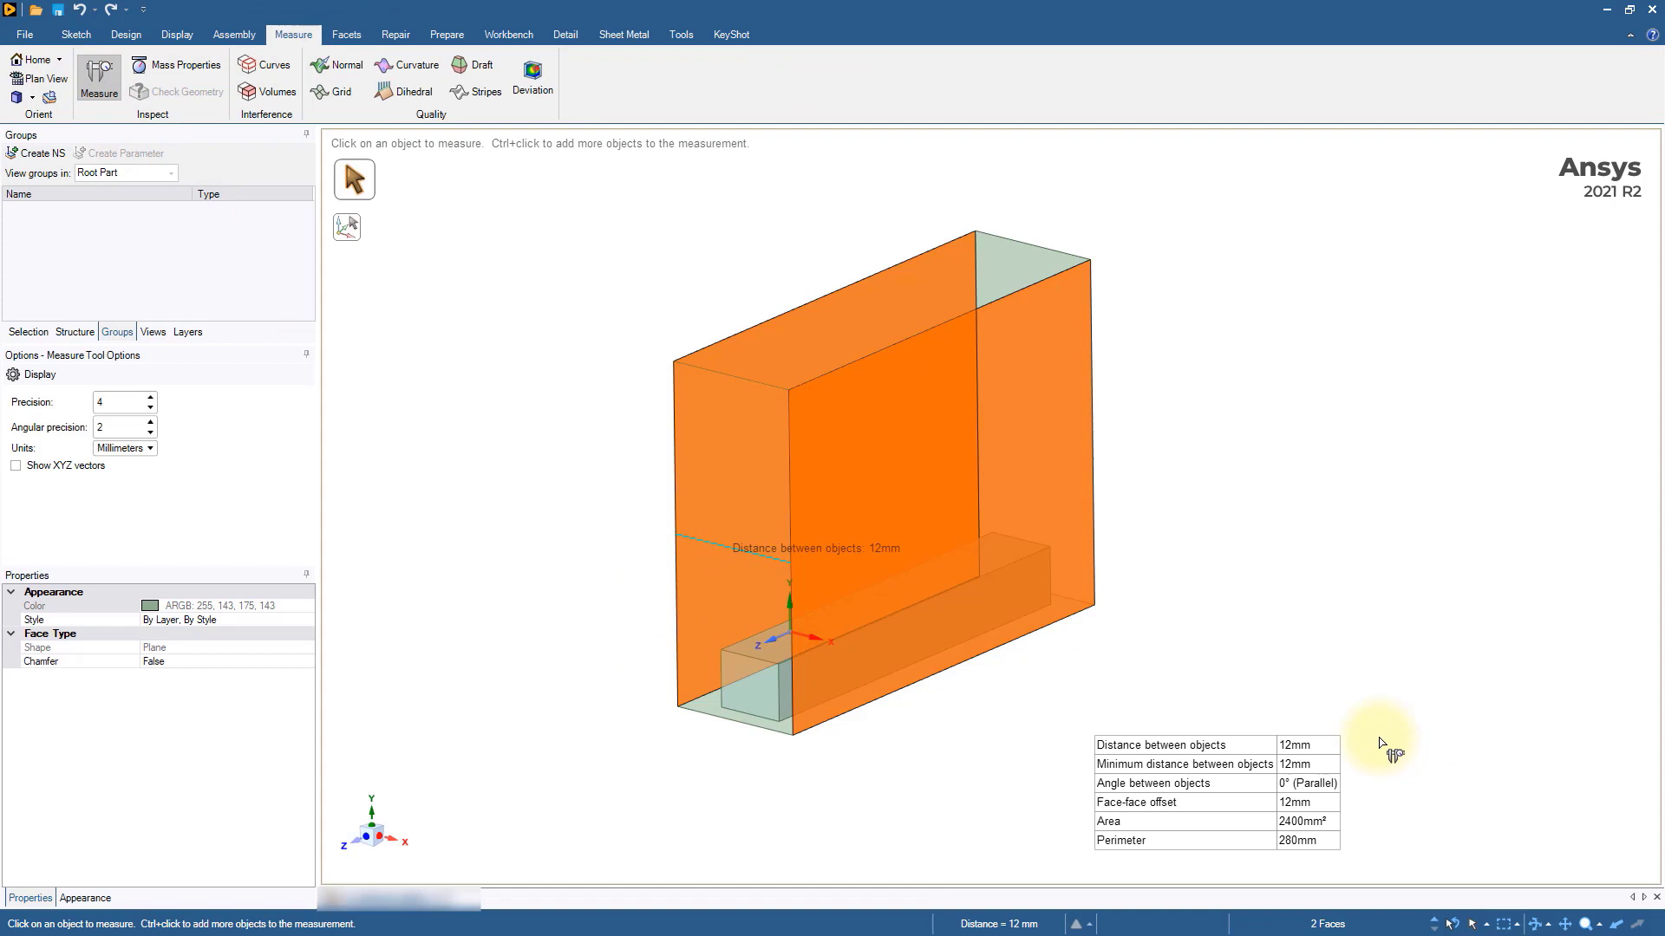
pyautogui.moveTo(1294, 751)
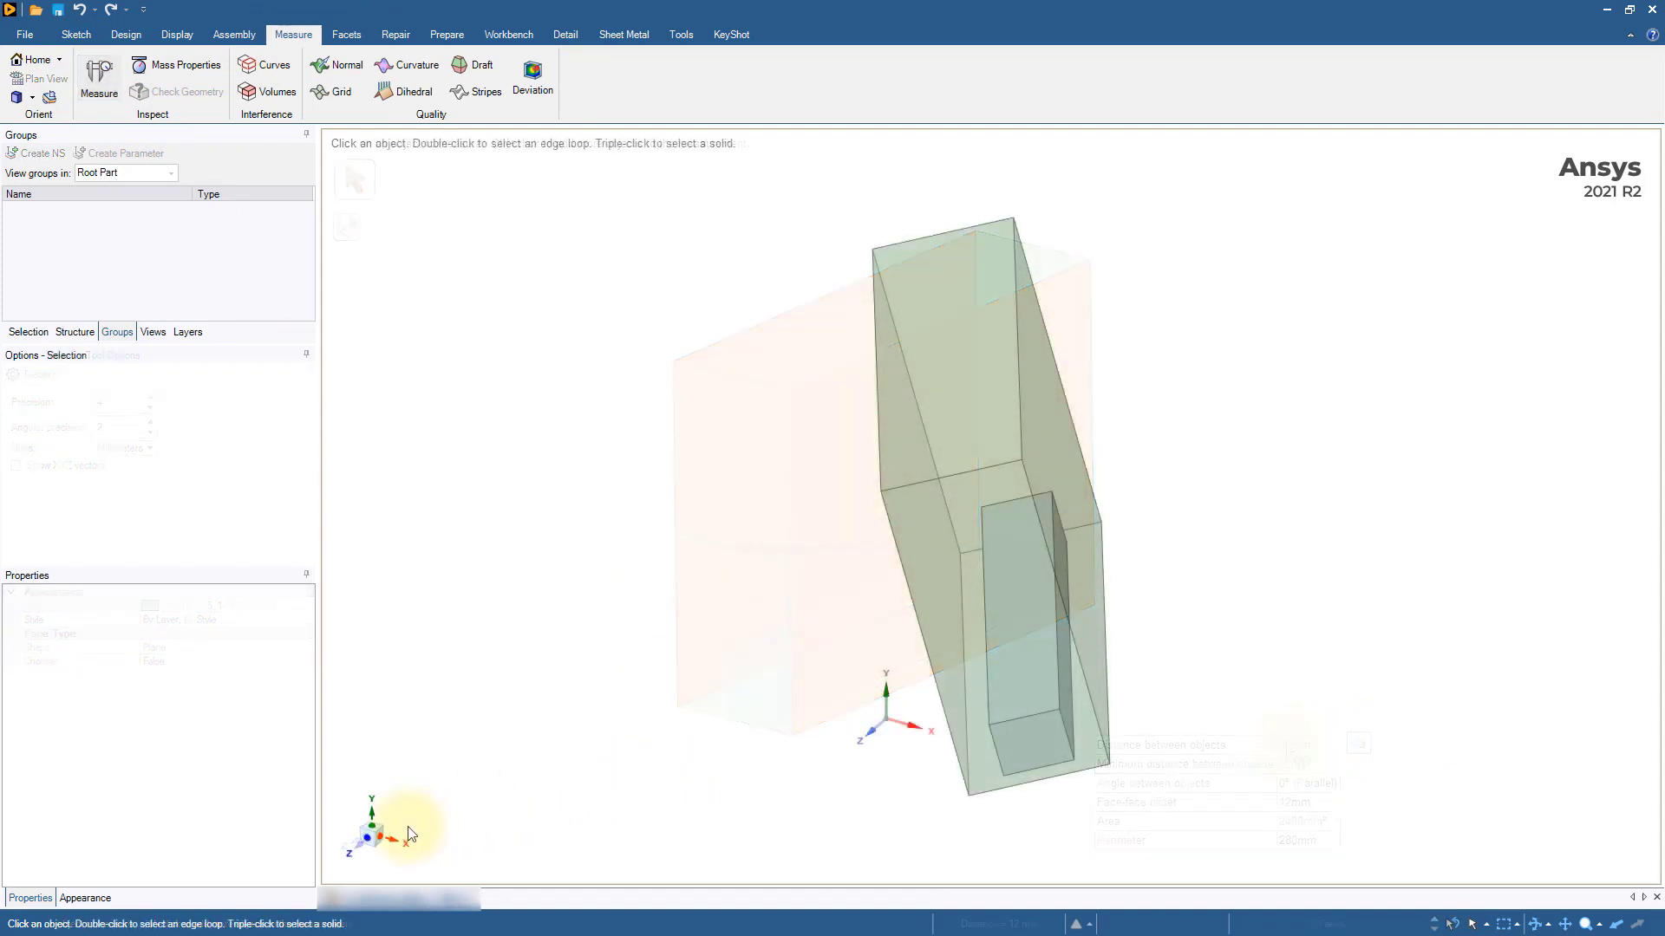
# Reorient the view and read the bottom corner vertices' coordinates (x 28.4, y 9.98, z 12.28 mm).
pyautogui.click(392, 839)
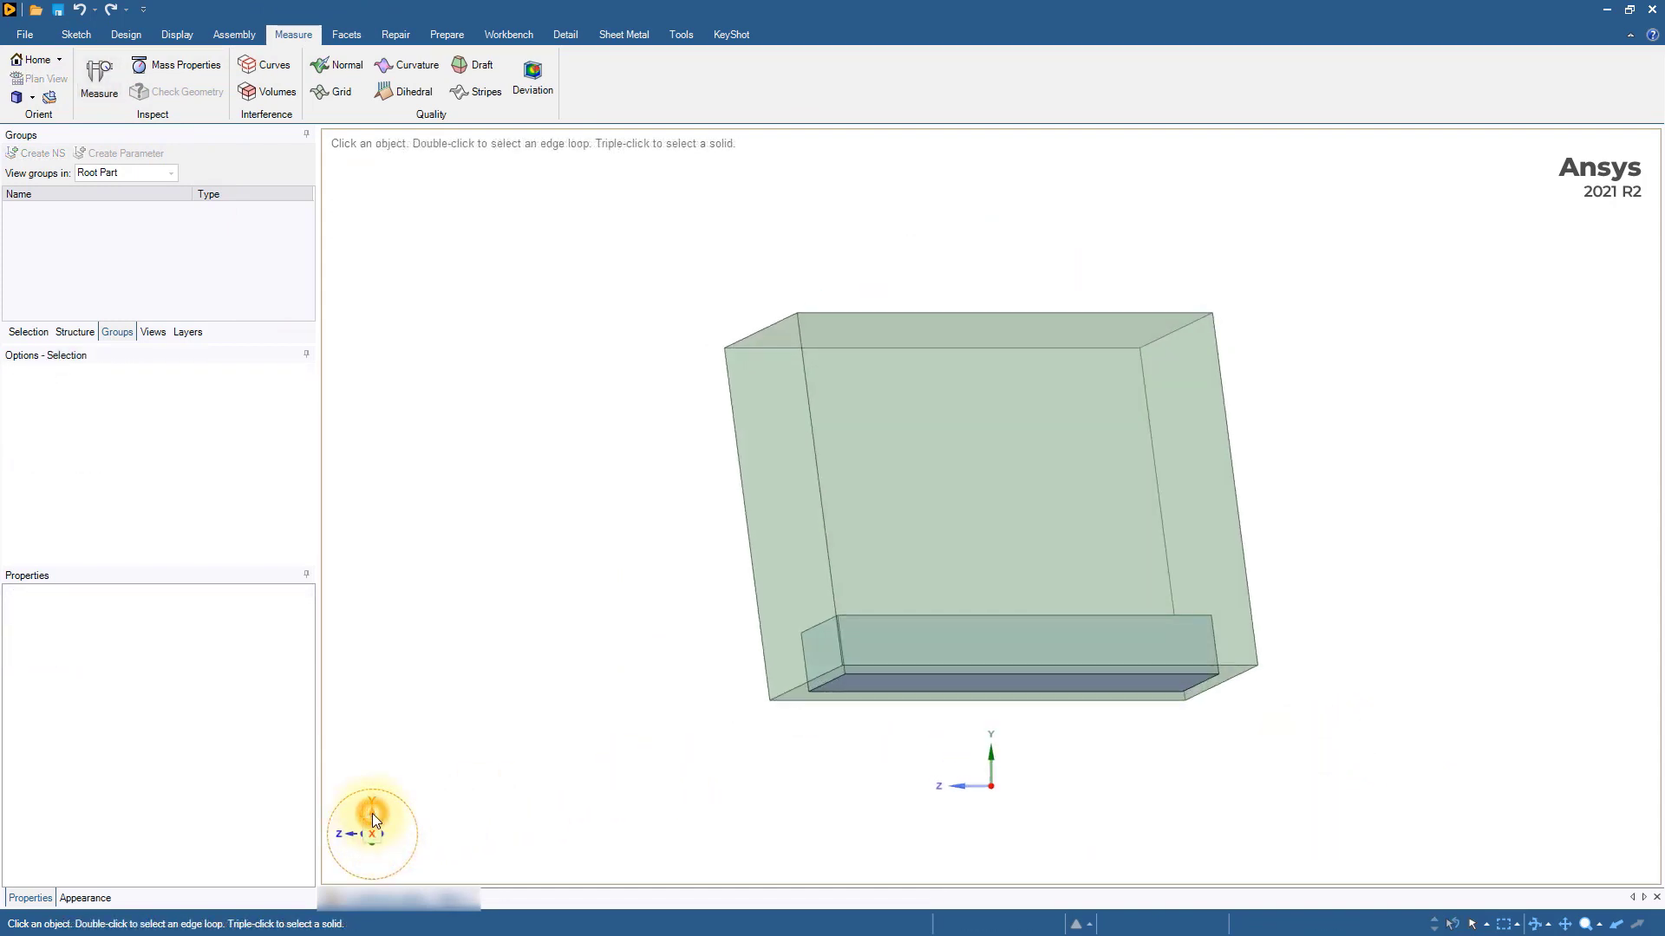
pyautogui.click(372, 817)
pyautogui.click(352, 838)
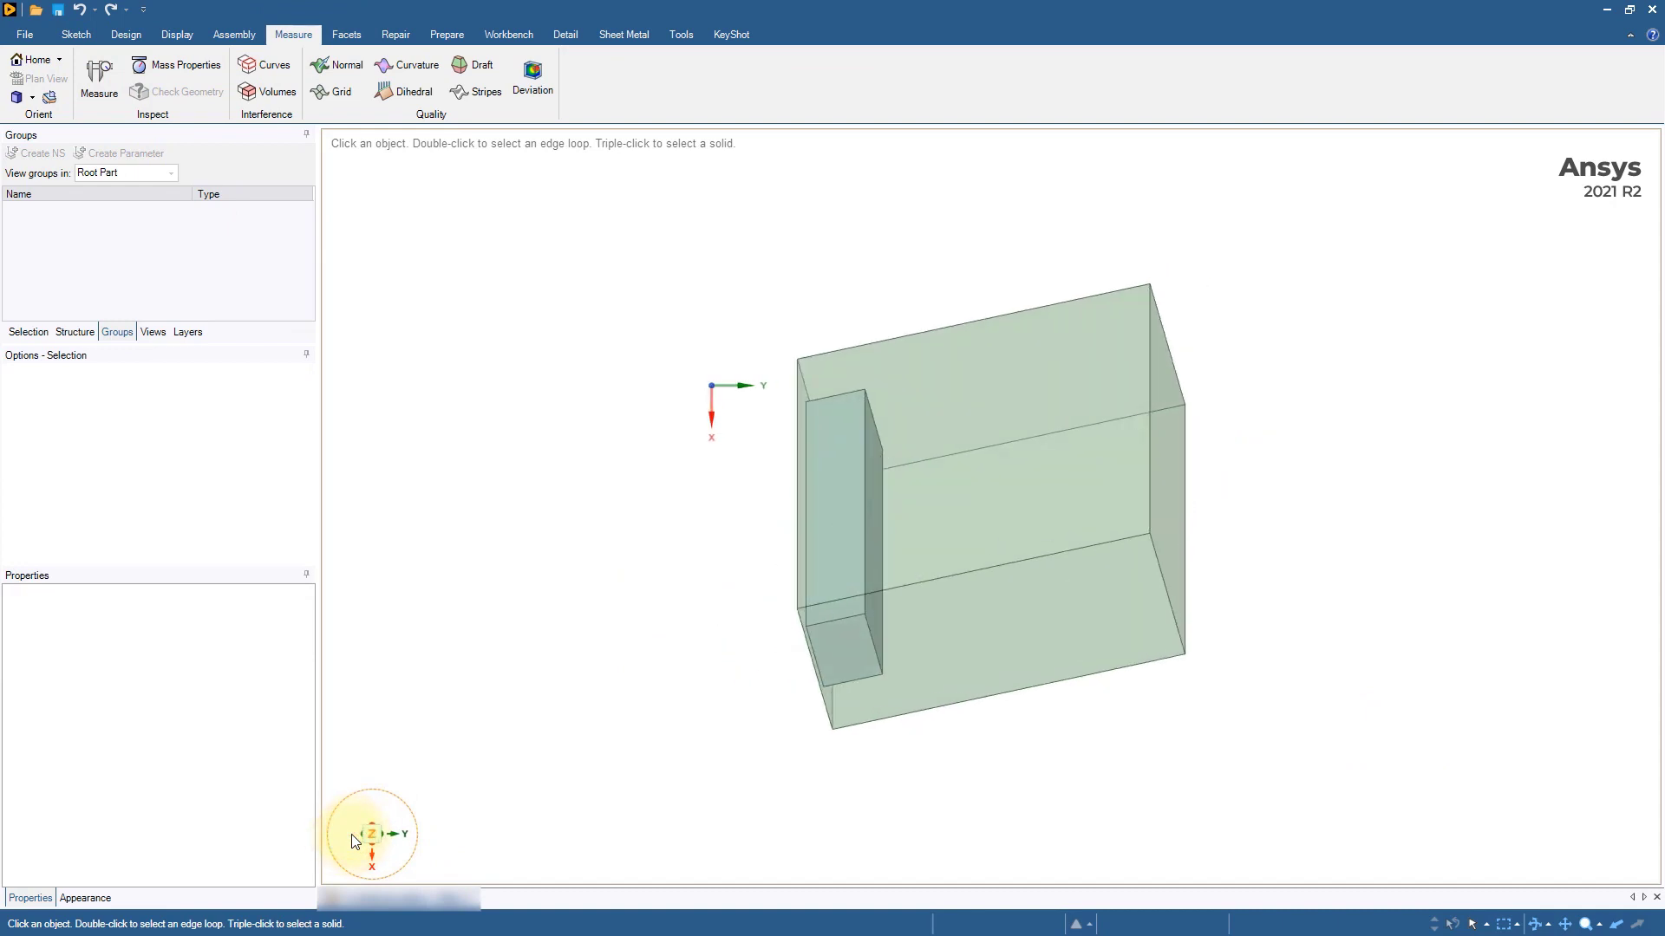
pyautogui.click(352, 839)
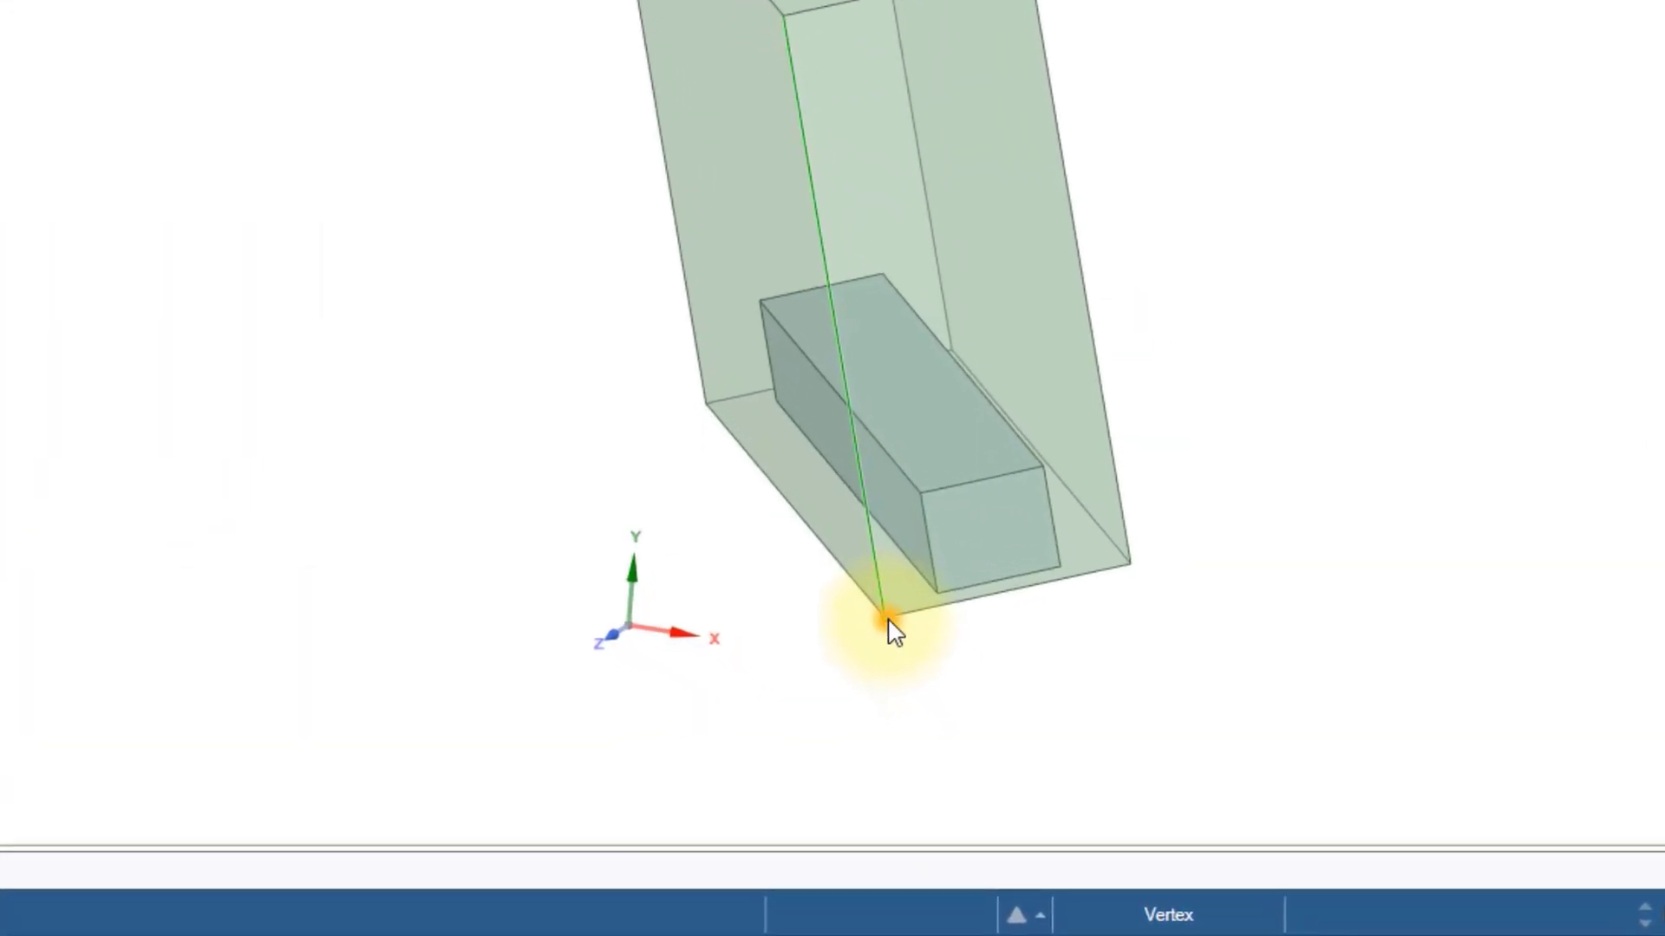
pyautogui.click(885, 618)
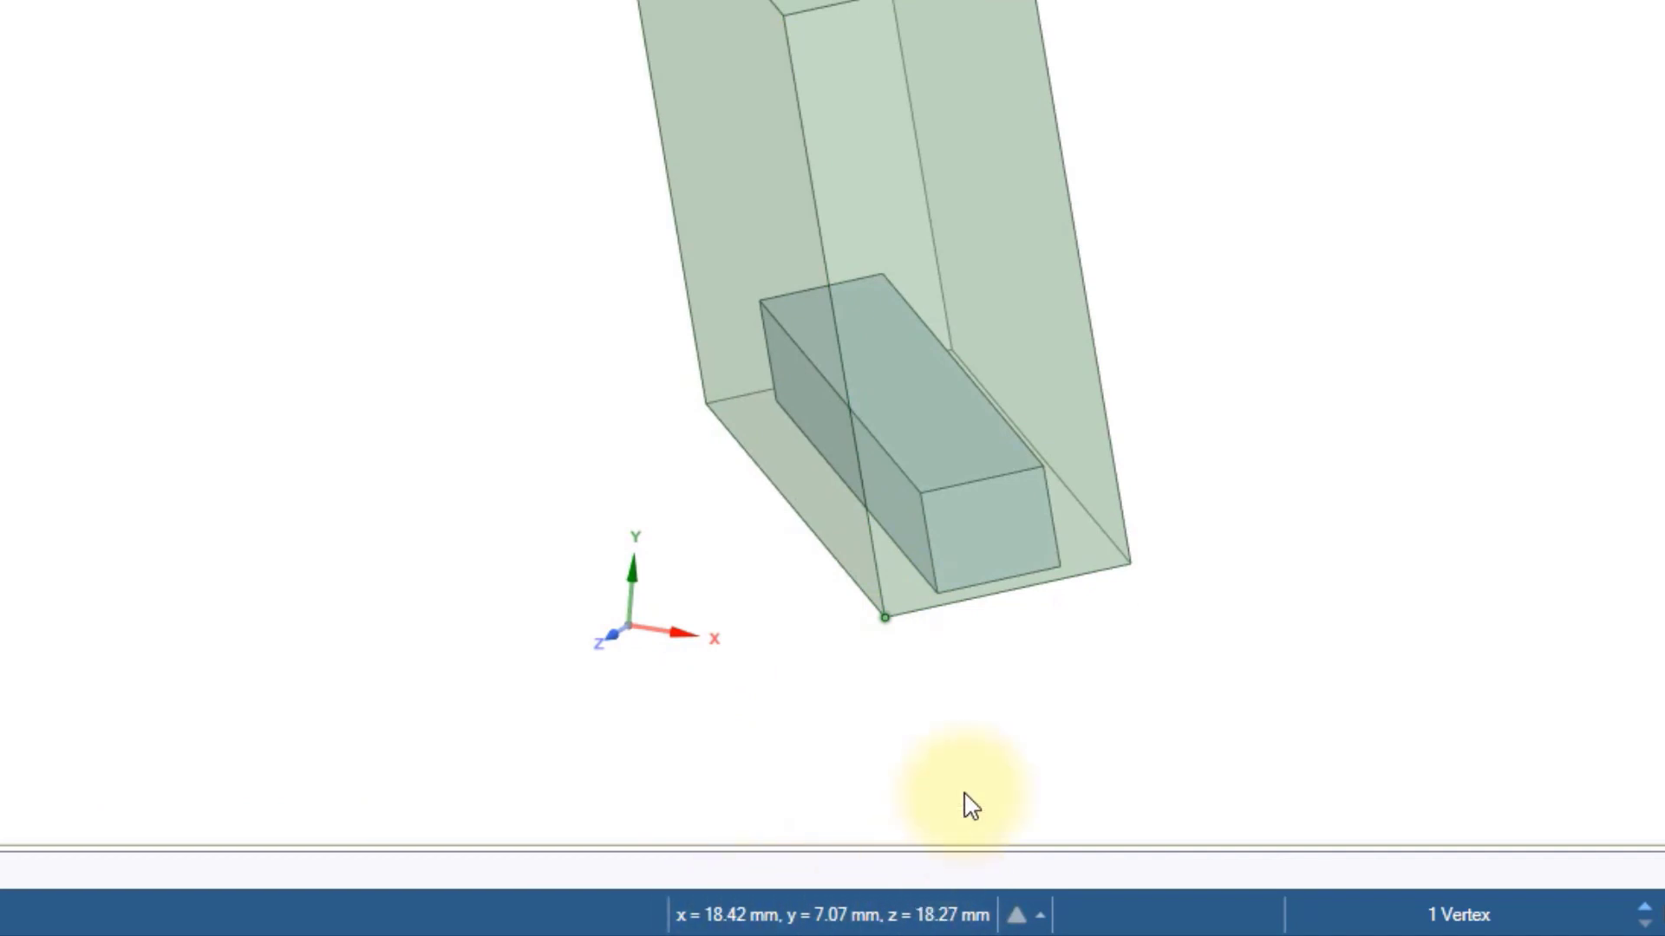
pyautogui.click(1133, 568)
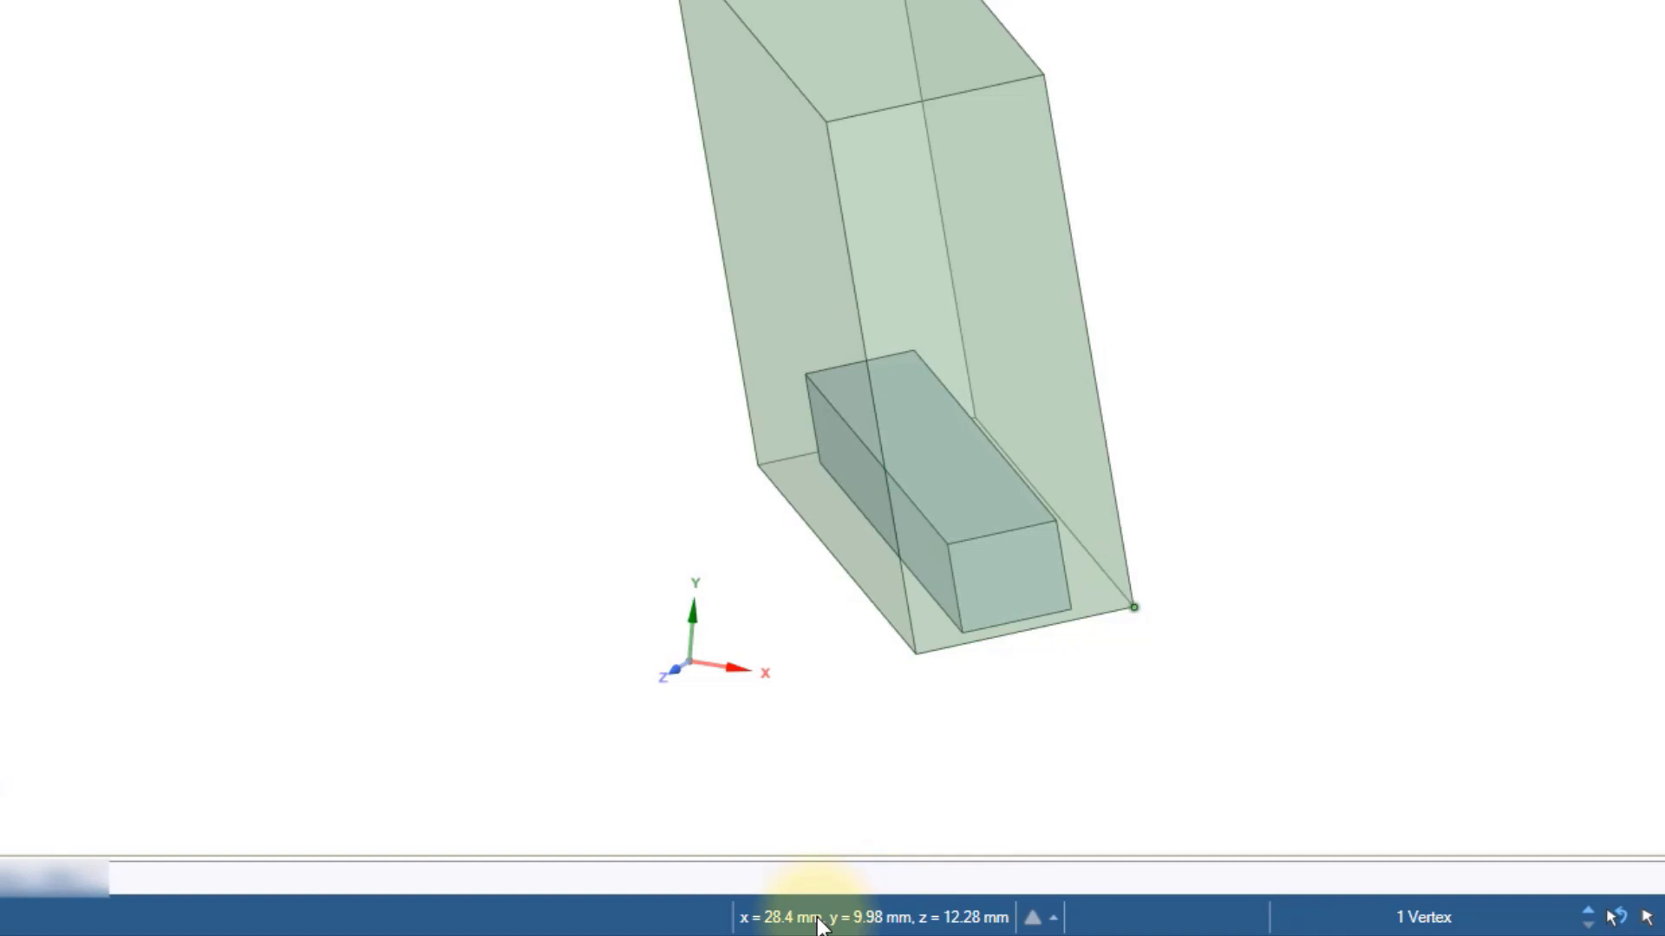
# Measure the sector's inner and outer arcs for the 60° angle, then read the axis origin and direction.
pyautogui.click(693, 721)
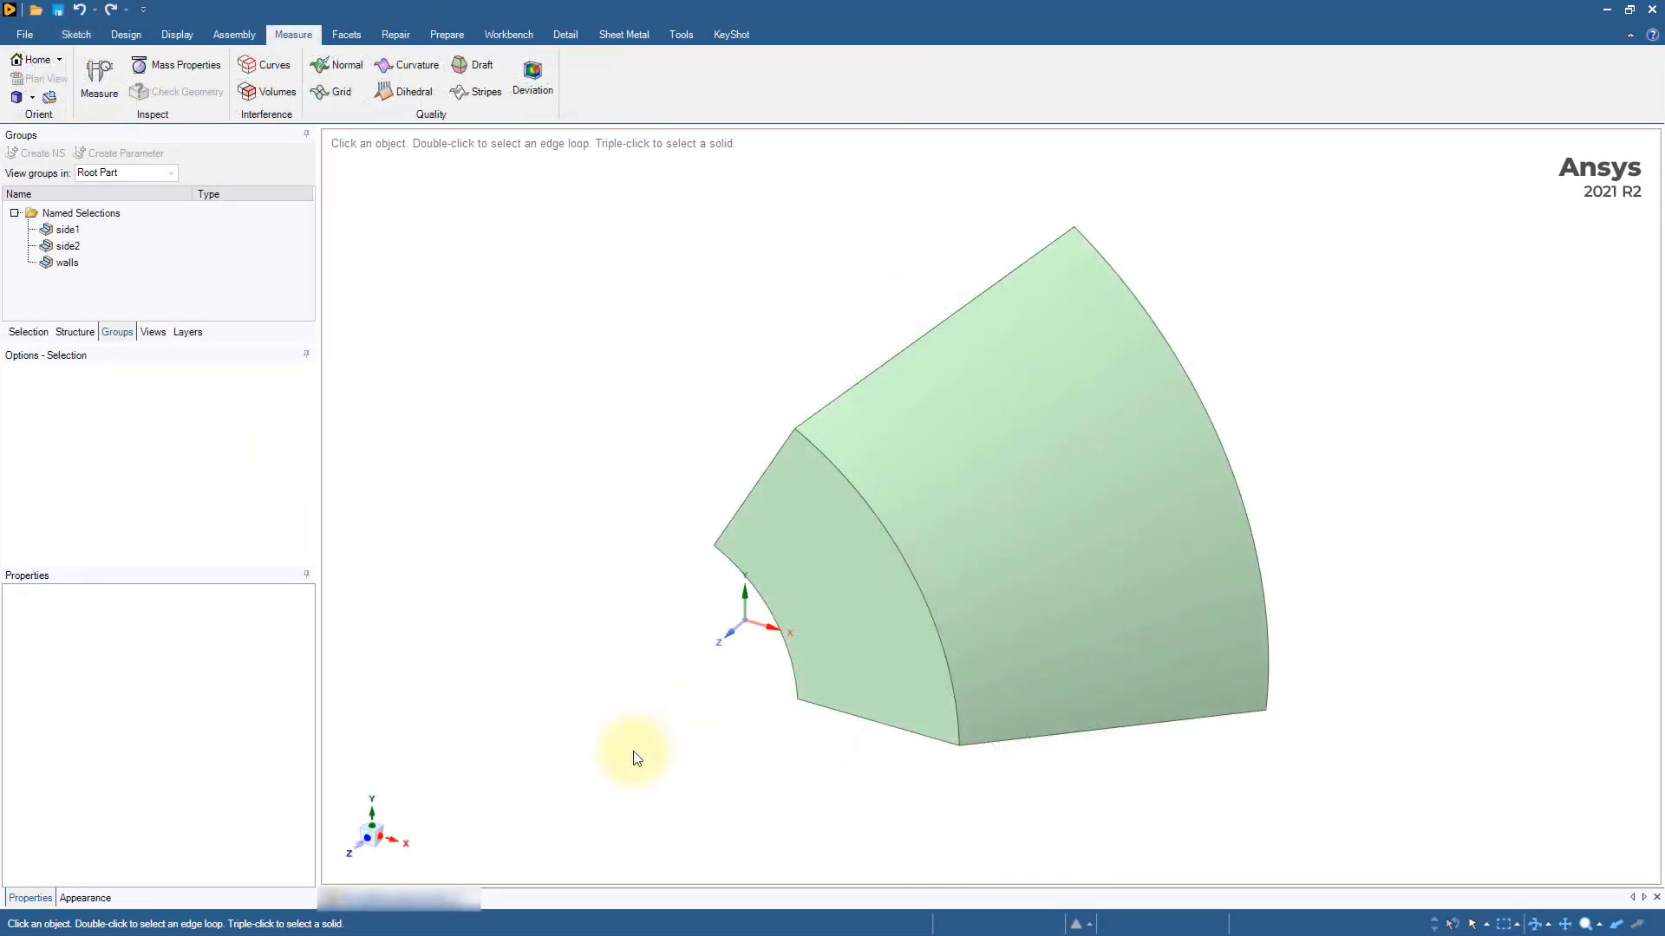
pyautogui.moveTo(610, 806); pyautogui.dragTo(772, 725, button='middle')
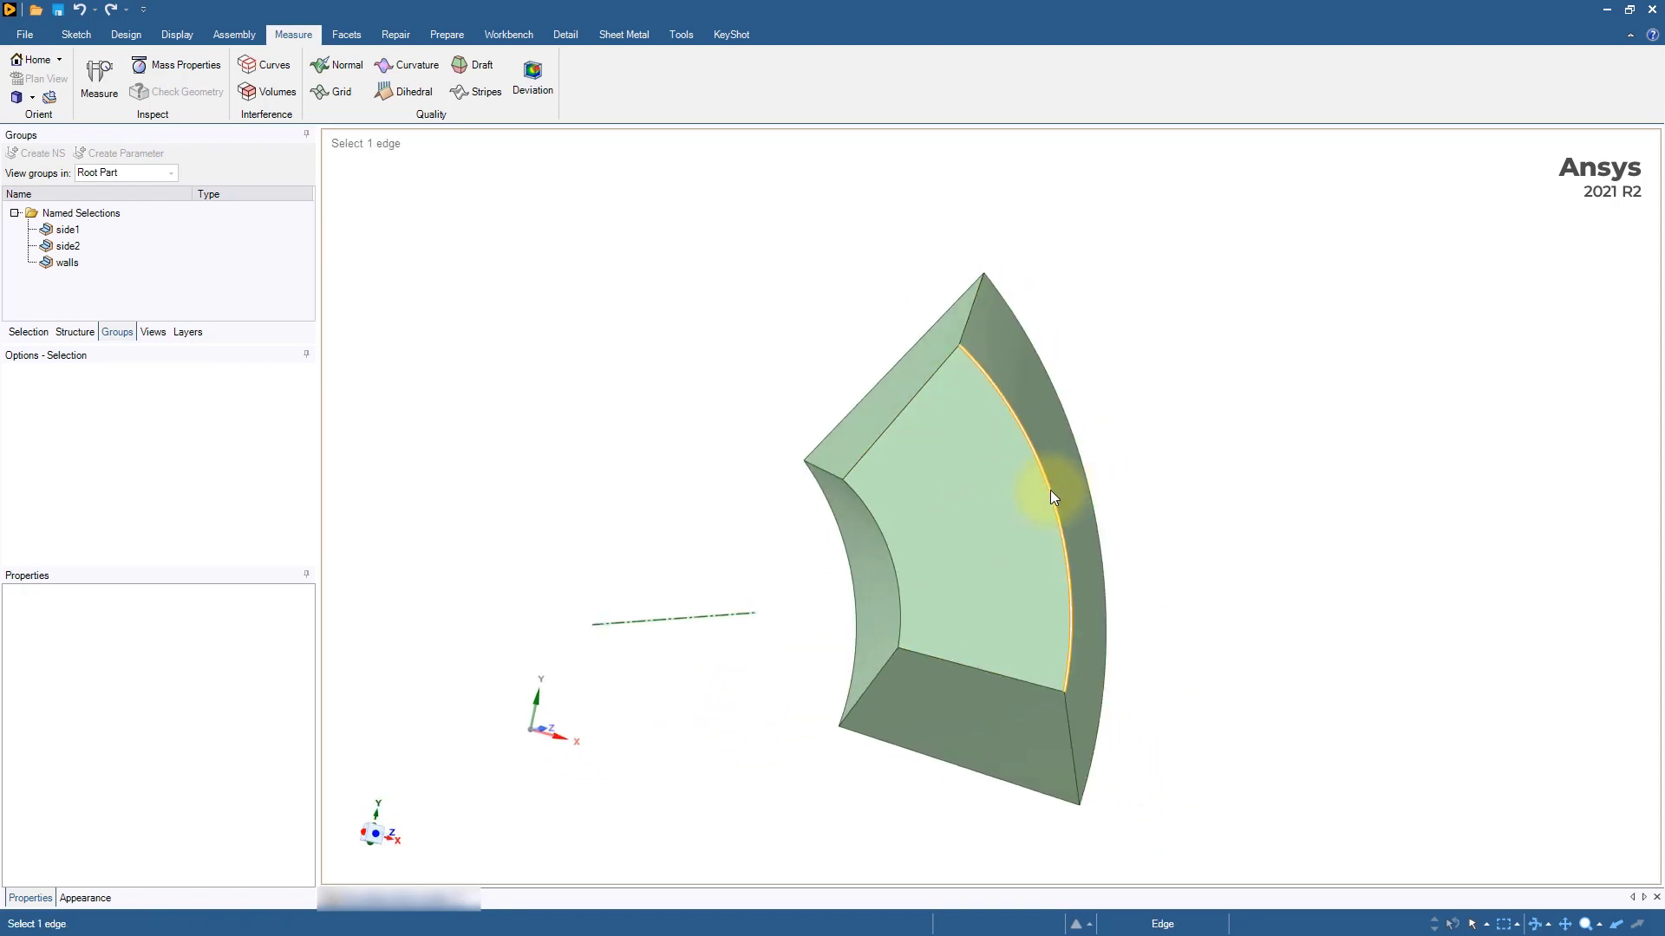
pyautogui.click(100, 83)
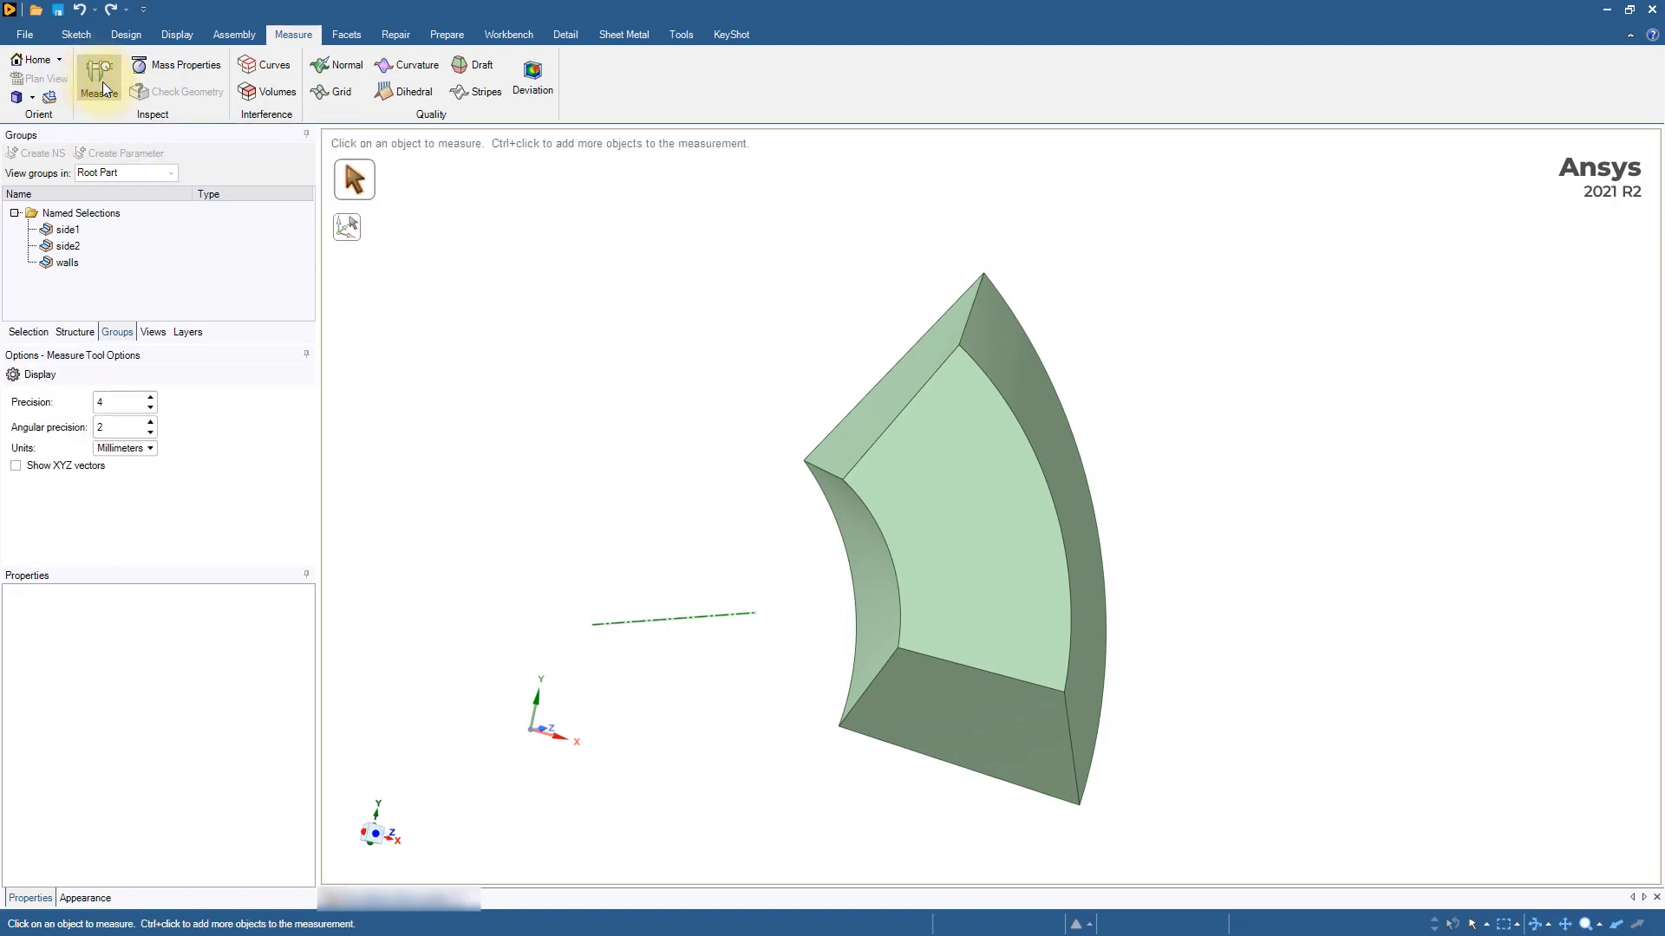
pyautogui.click(880, 528)
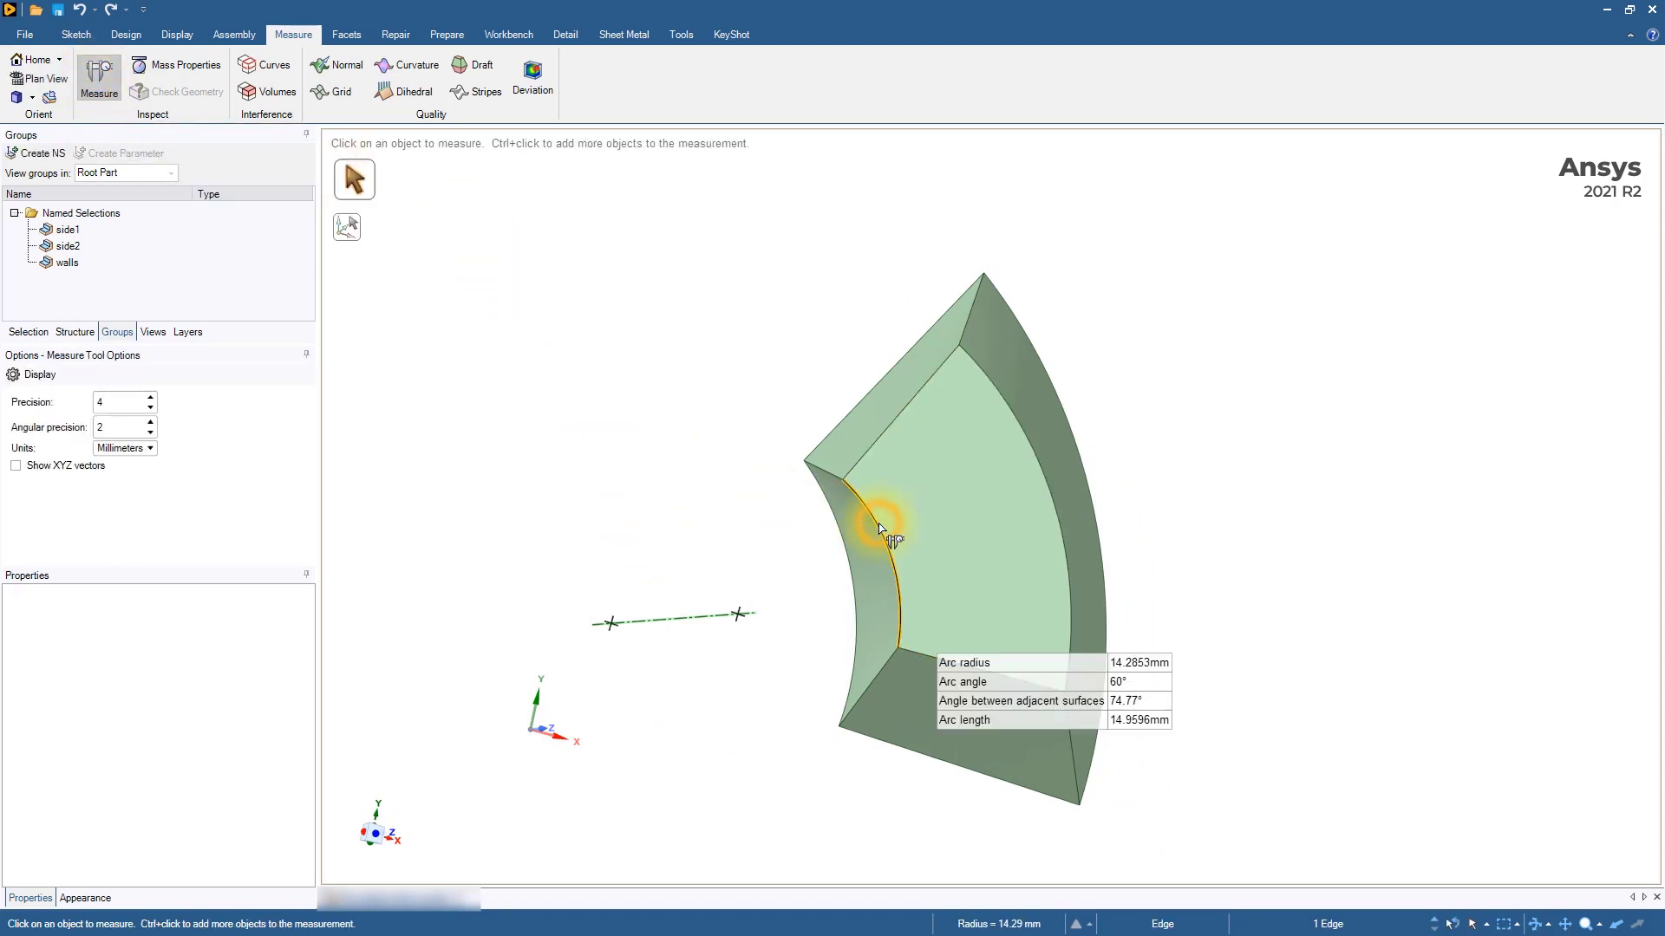
pyautogui.moveTo(1108, 690)
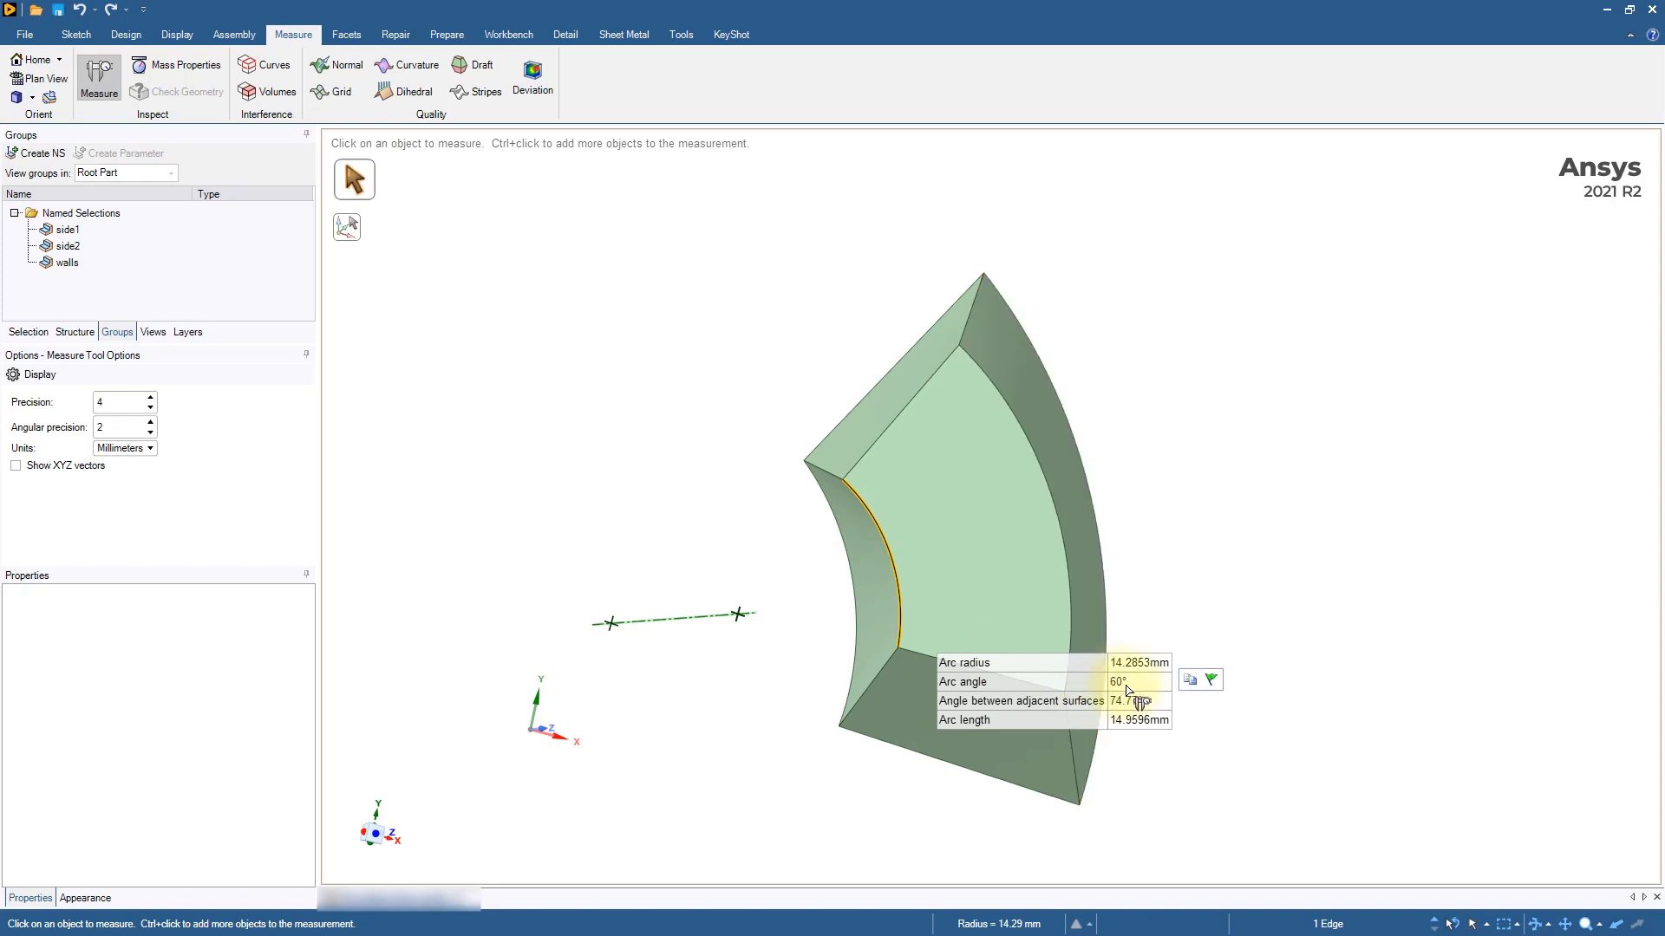
pyautogui.click(1050, 493)
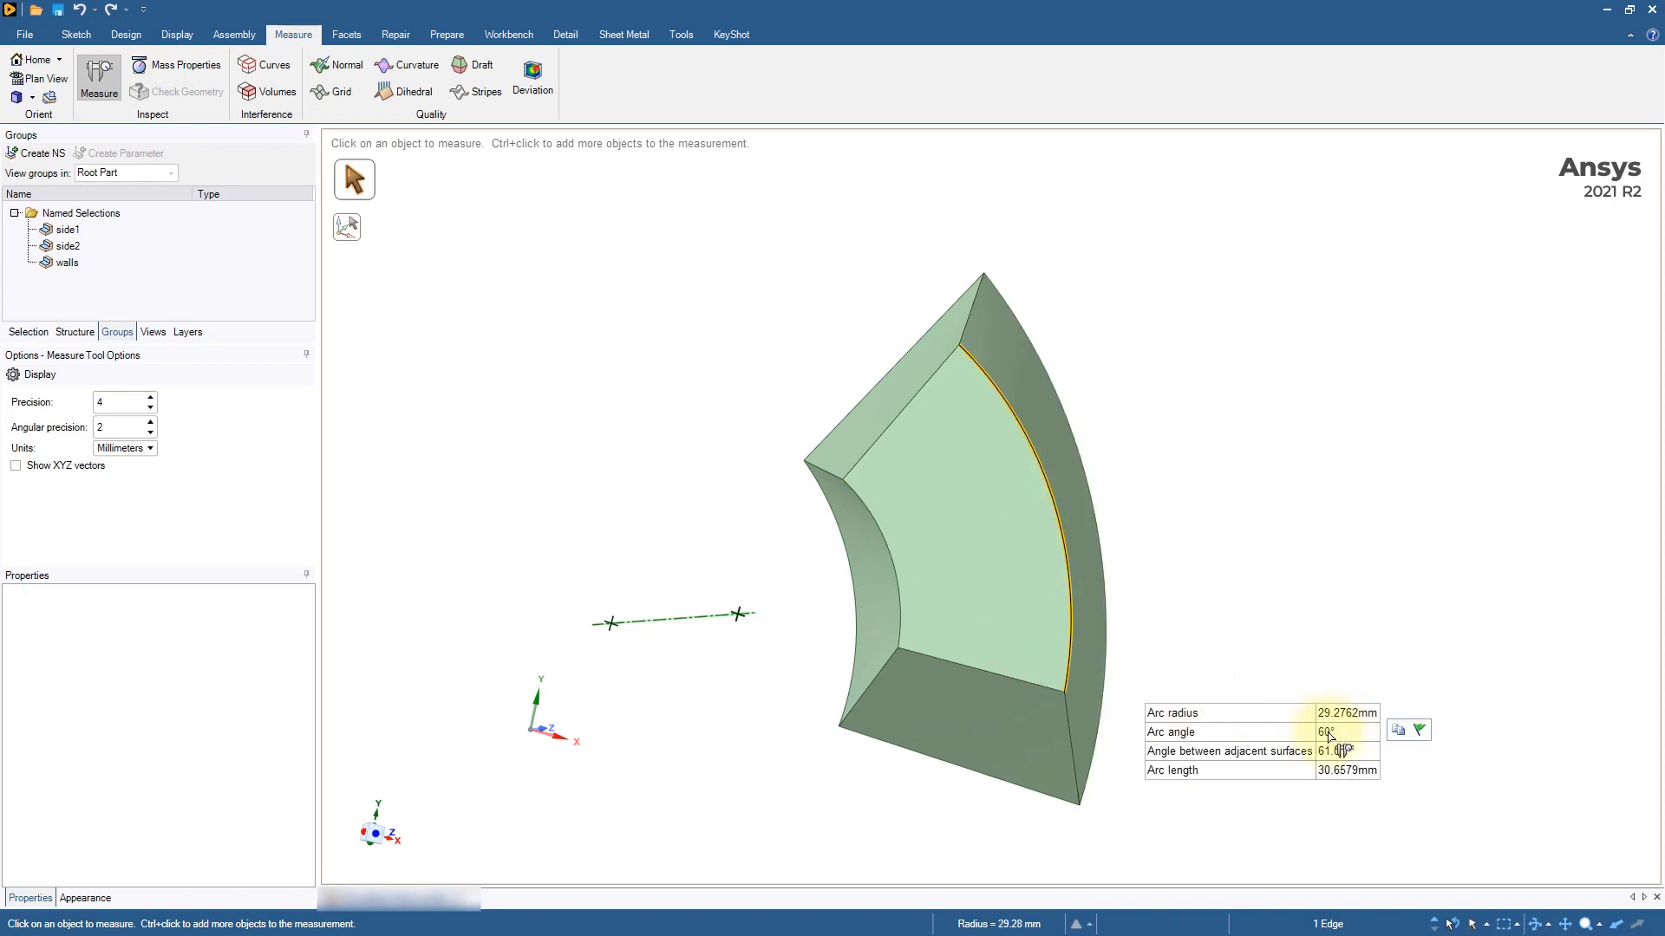
pyautogui.moveTo(725, 691); pyautogui.dragTo(691, 766, button='middle')
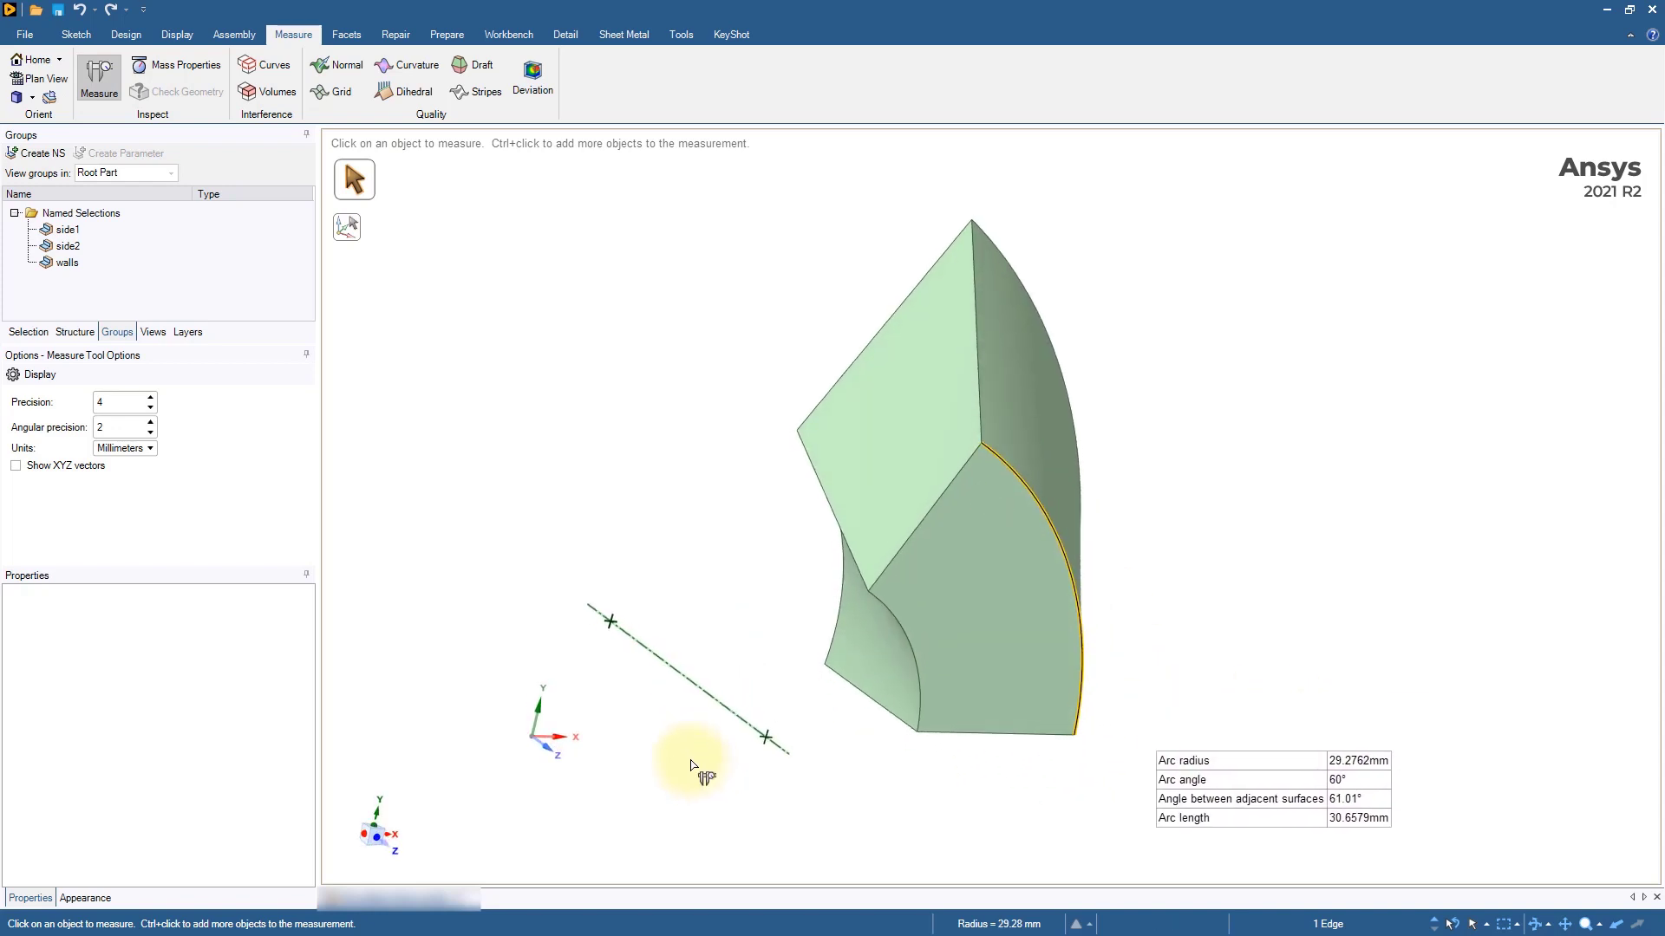
pyautogui.click(699, 688)
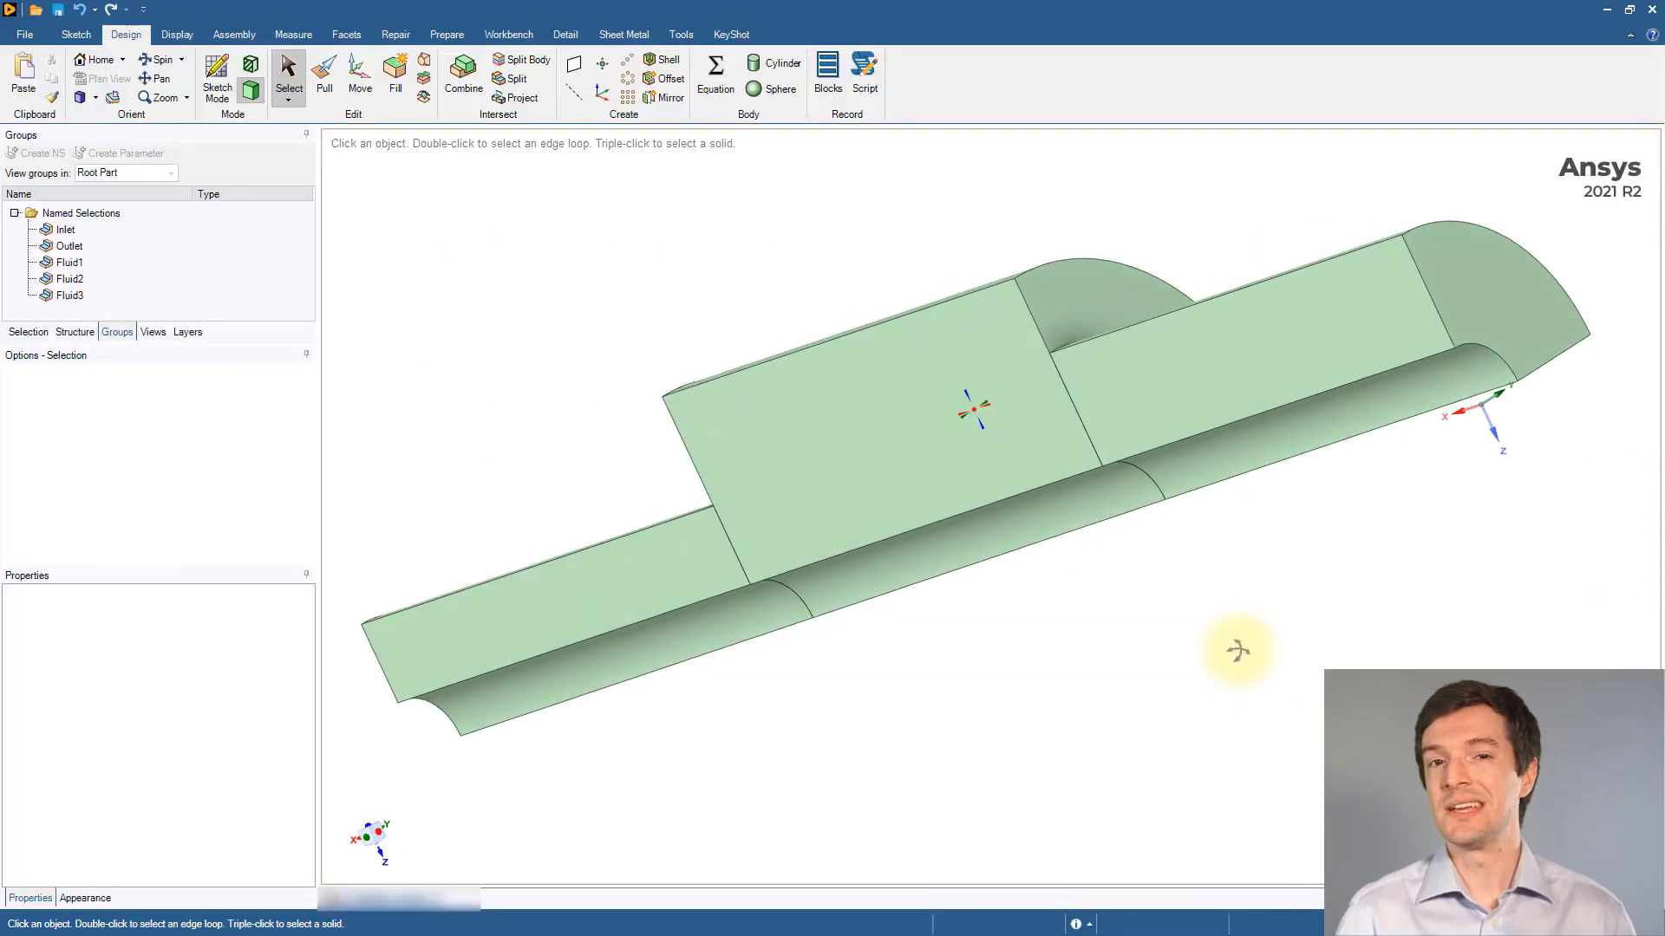
# Orbit the stepped half-cylinder fluid model to expose its flat bottom faces.
pyautogui.moveTo(1237, 651); pyautogui.dragTo(996, 673, button='middle')
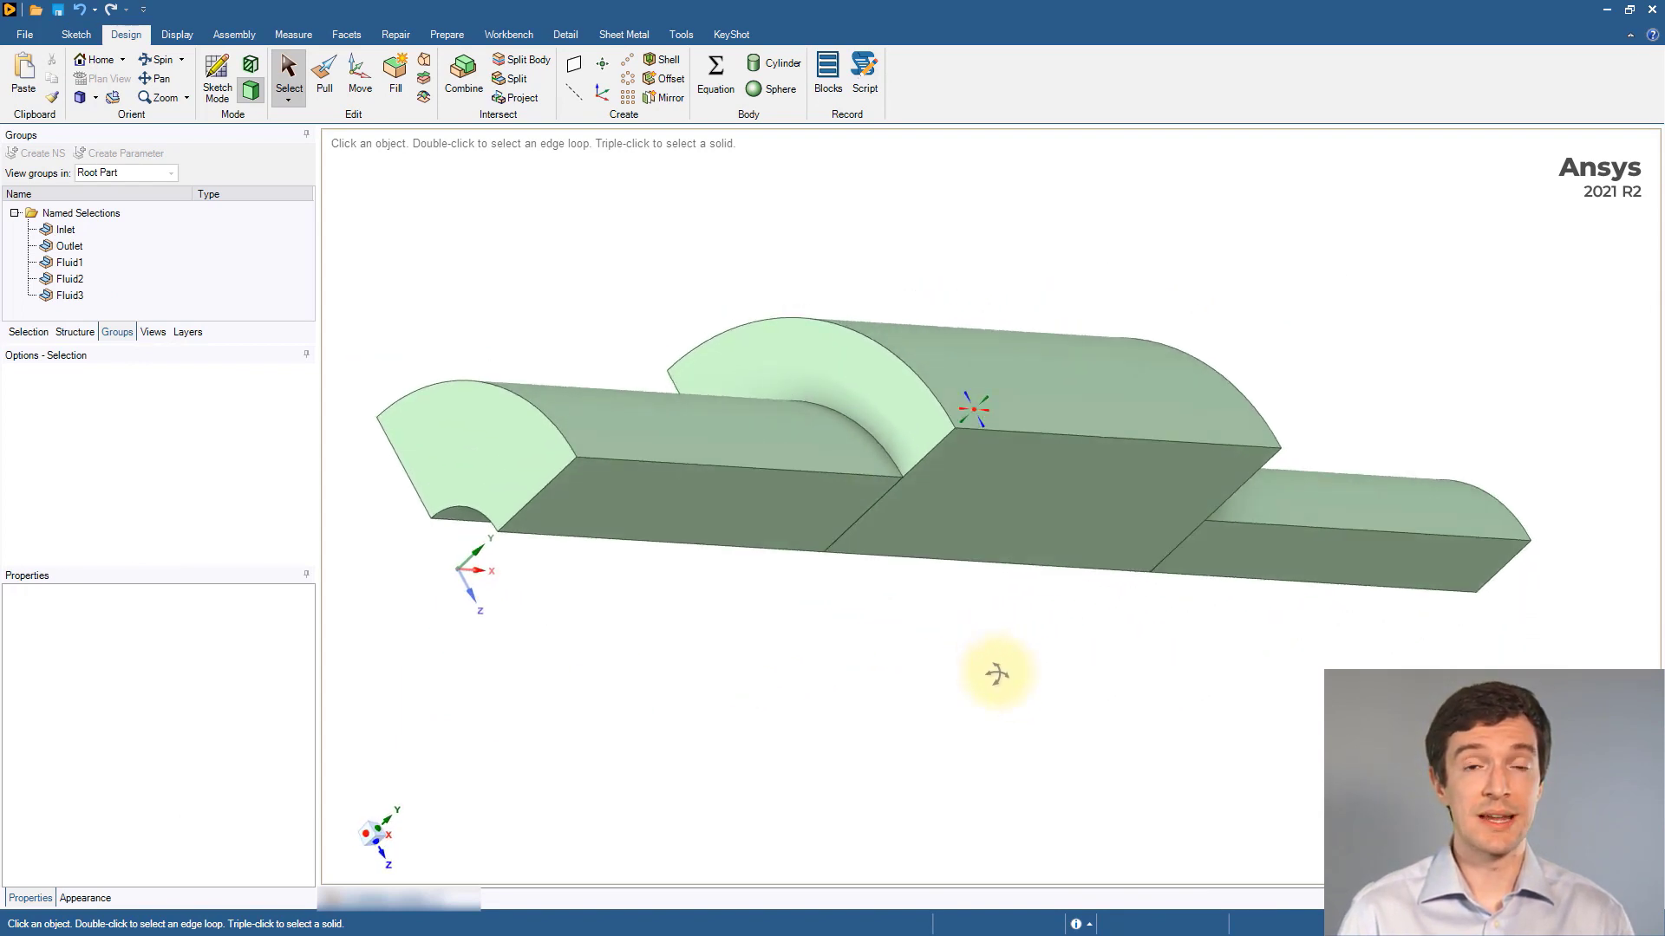
# Group the three flat bottom faces into a named selection called Side1.
pyautogui.click(792, 522)
pyautogui.keyDown('ctrl'); pyautogui.click(1122, 522); pyautogui.keyUp('ctrl')
pyautogui.keyDown('ctrl'); pyautogui.click(1251, 553); pyautogui.keyUp('ctrl')
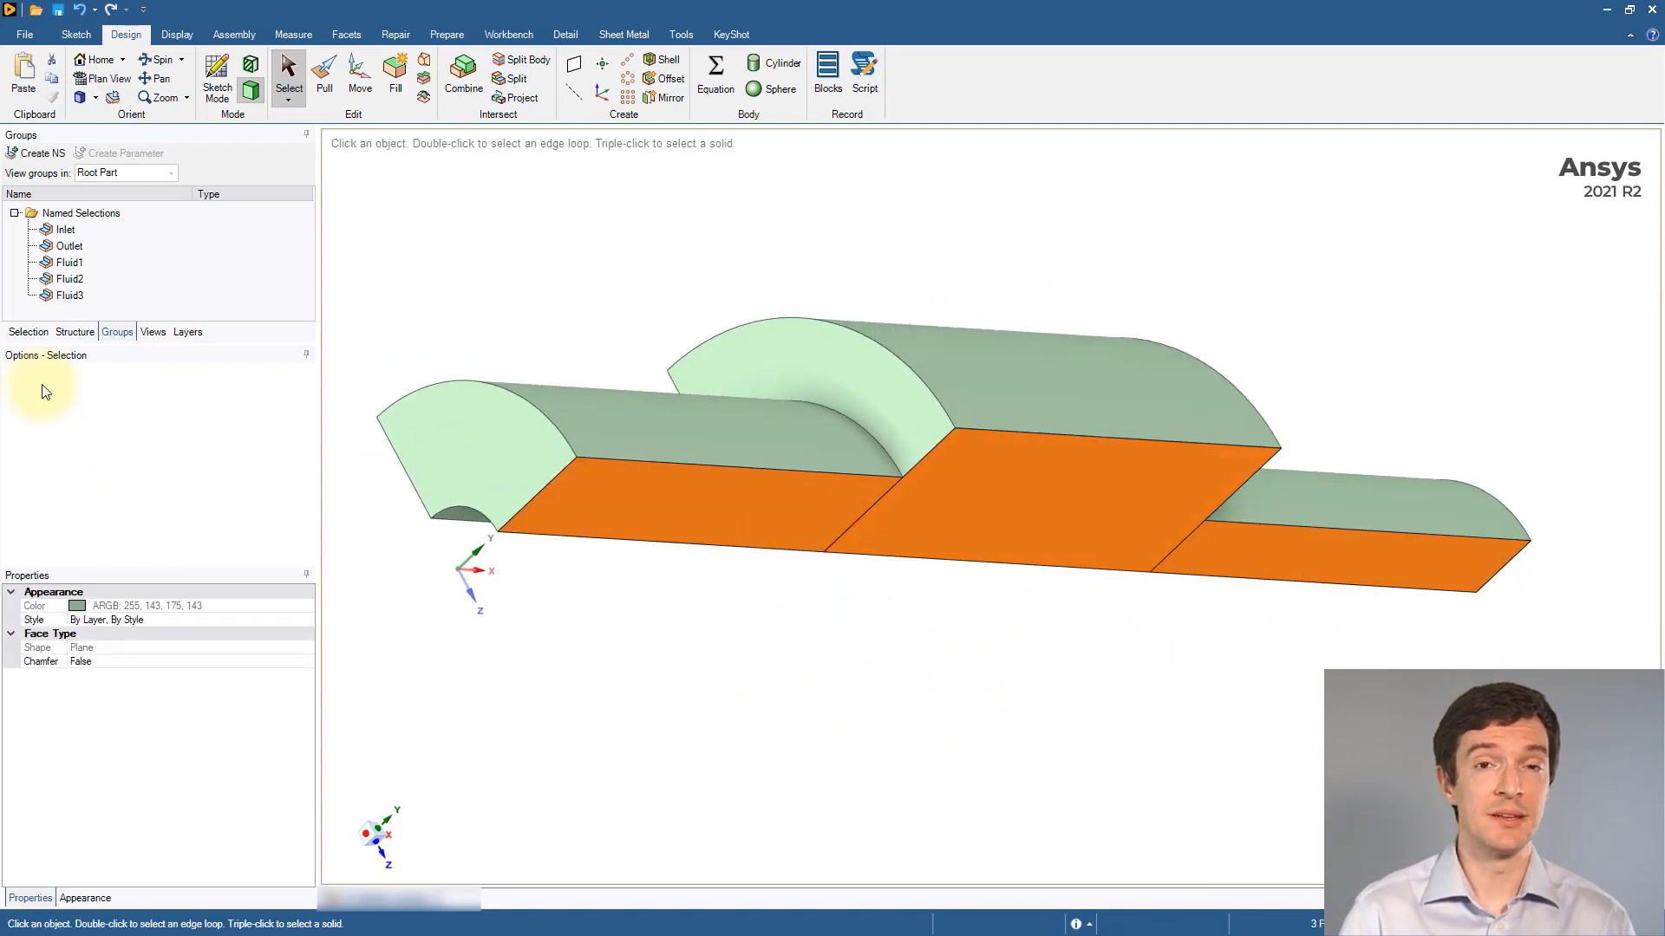
pyautogui.click(35, 153)
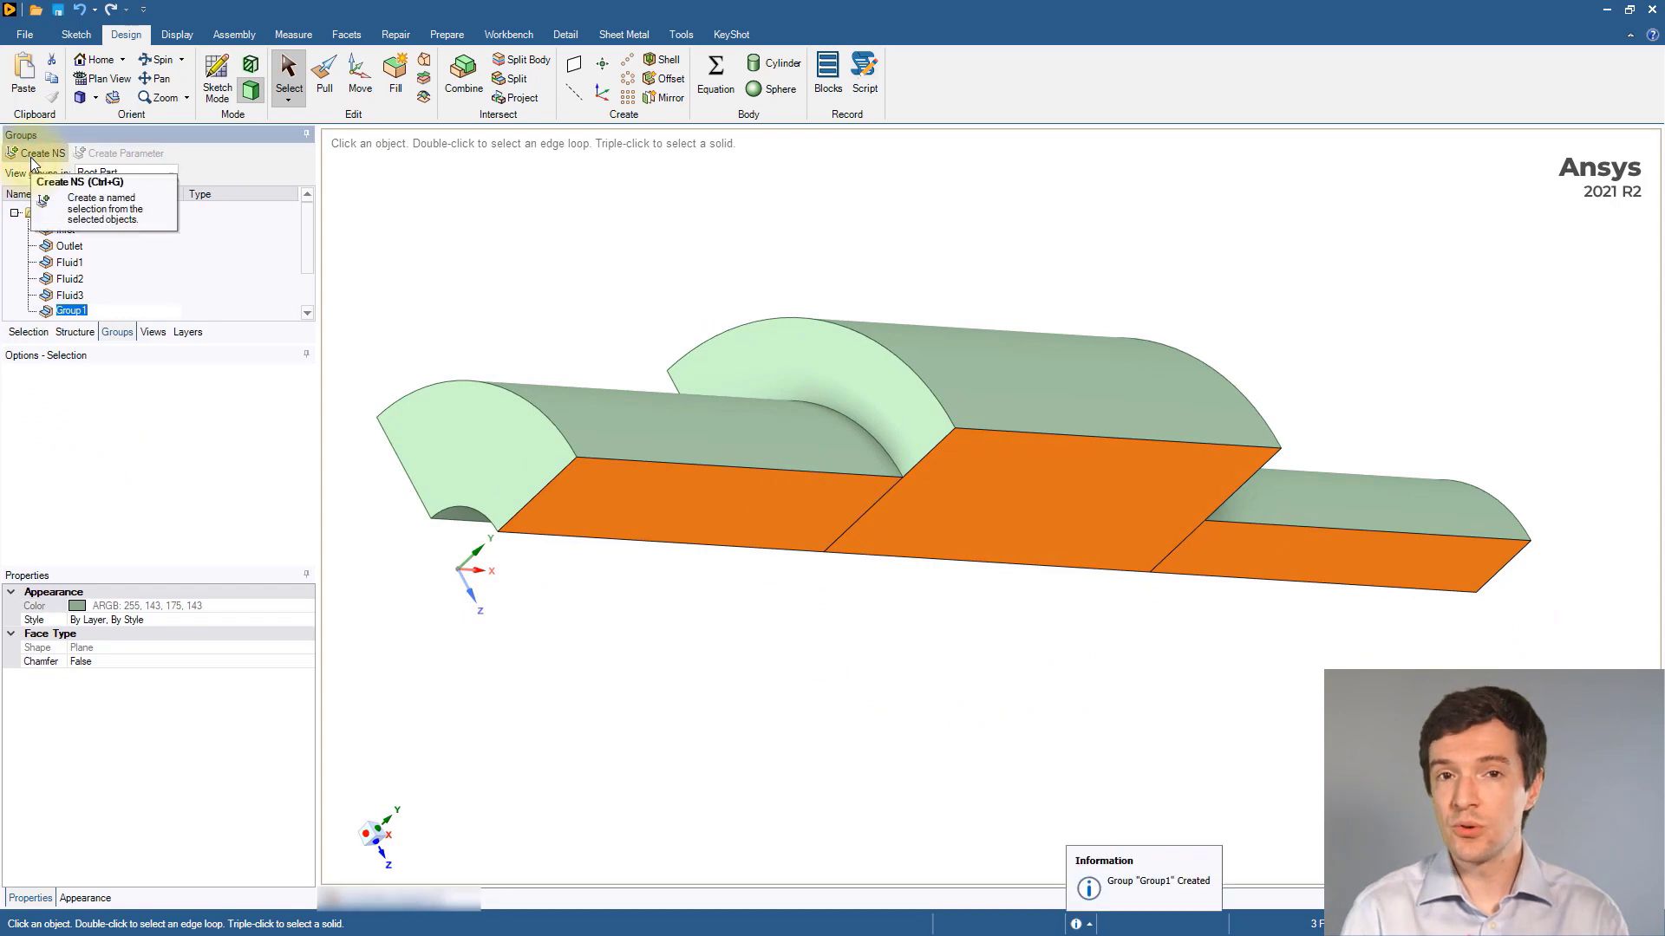
pyautogui.write('Sl')
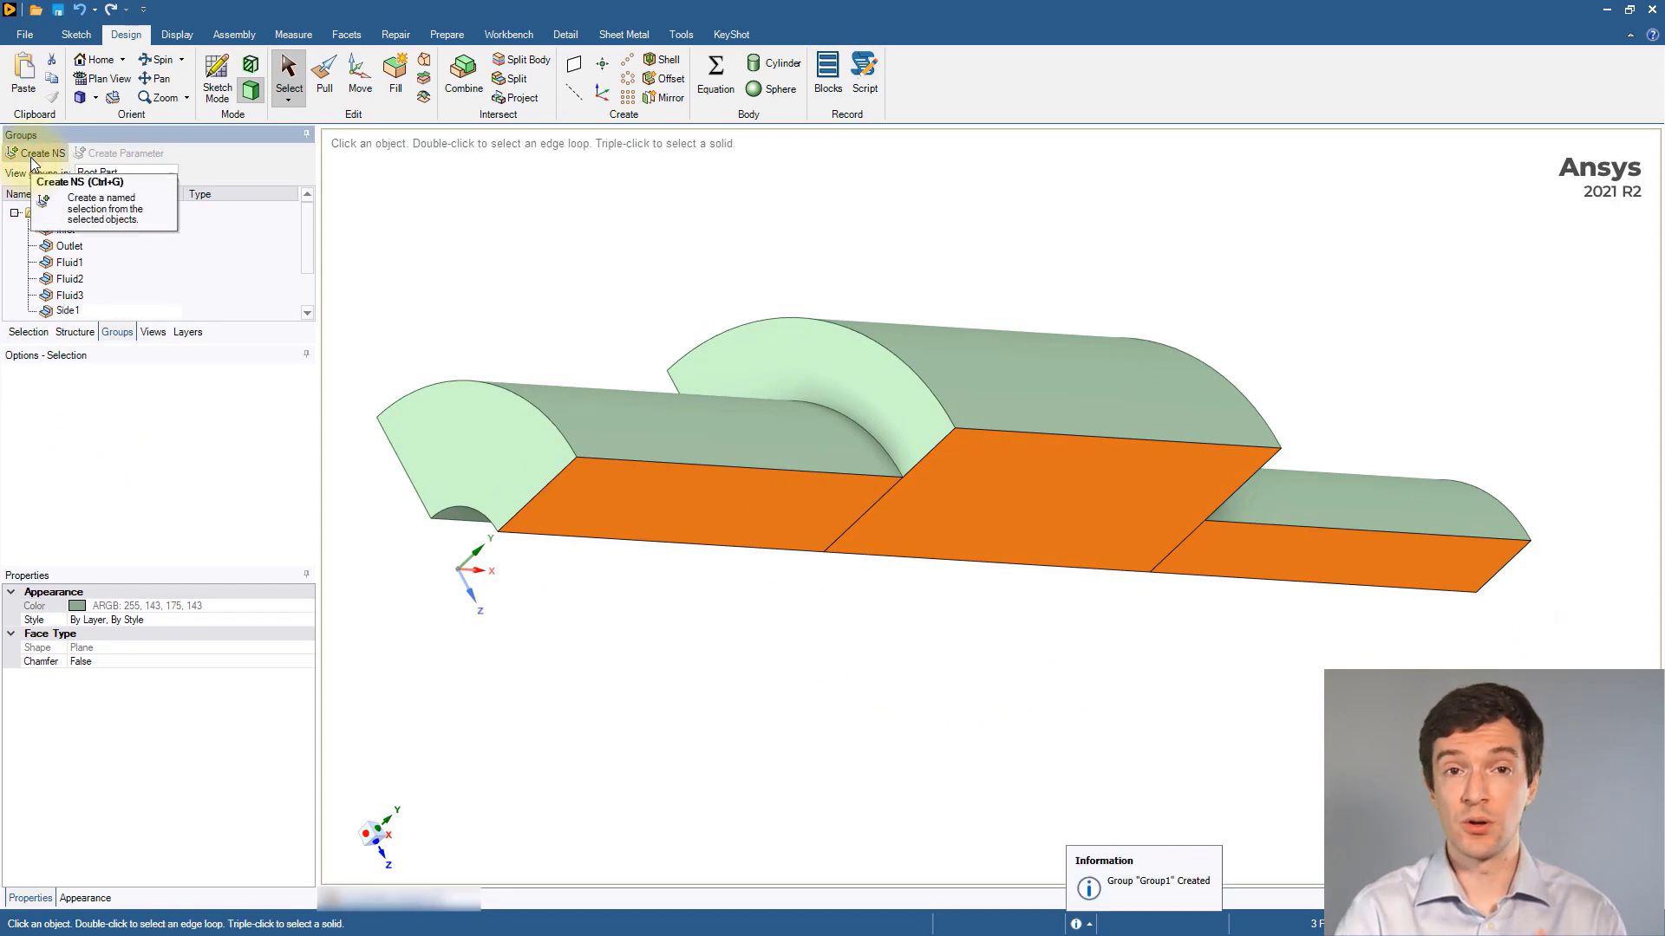
pyautogui.press('Return')
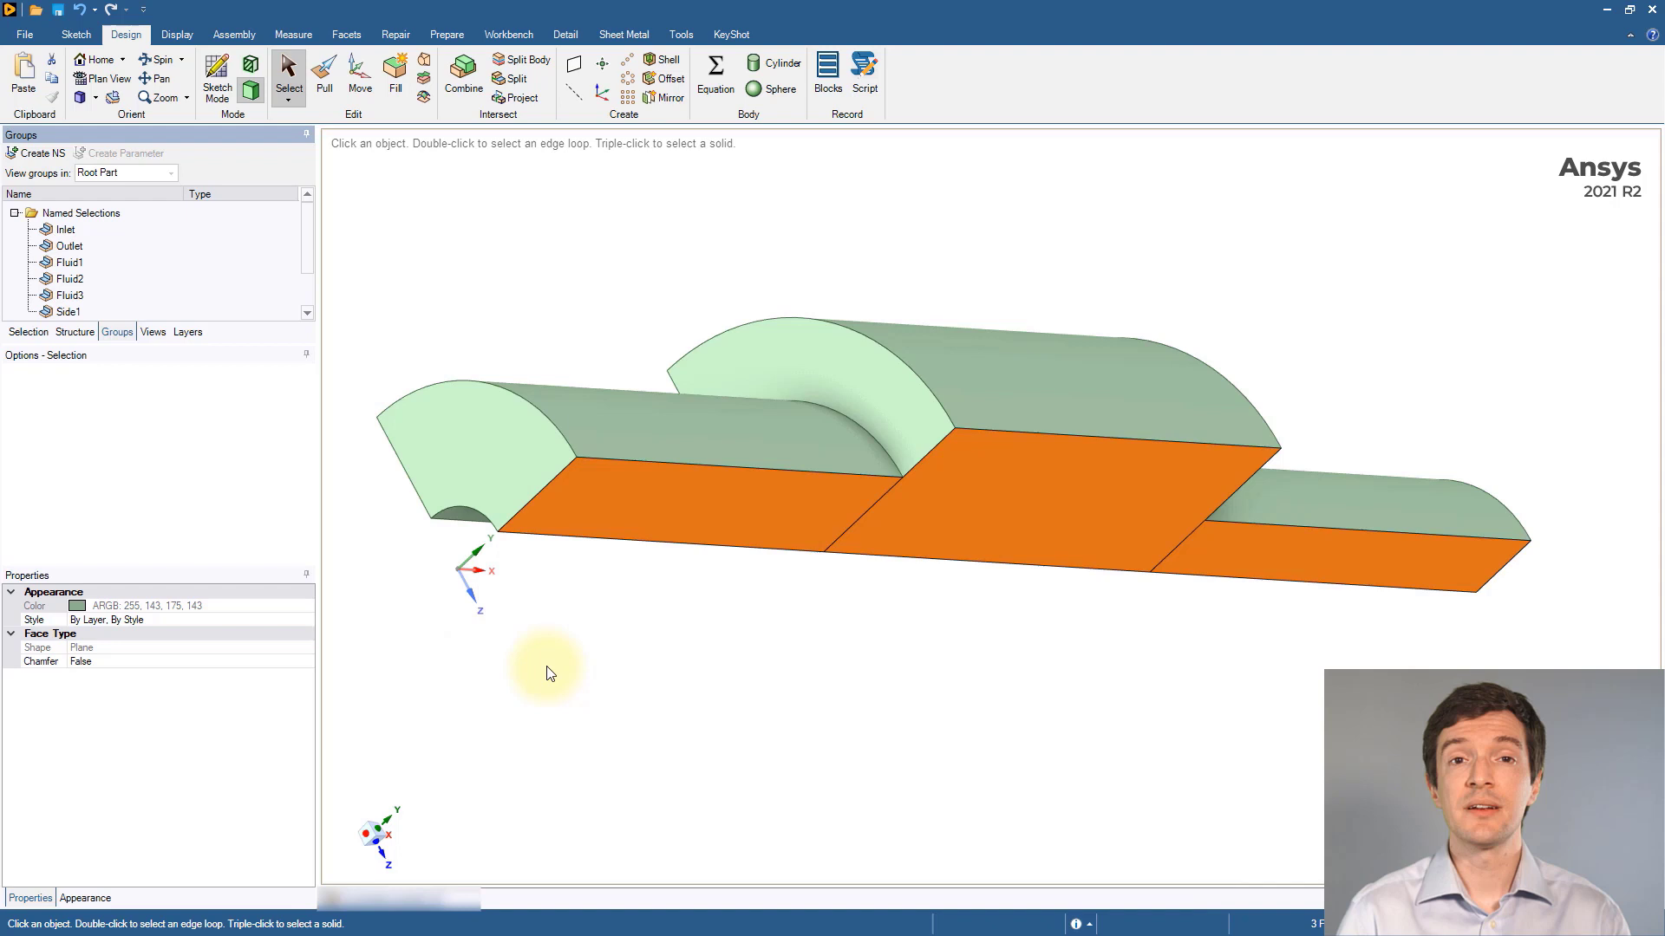
# Group the three flat side faces into a named selection called Side2.
pyautogui.click(548, 673)
pyautogui.moveTo(548, 672); pyautogui.dragTo(1225, 519, button='middle')
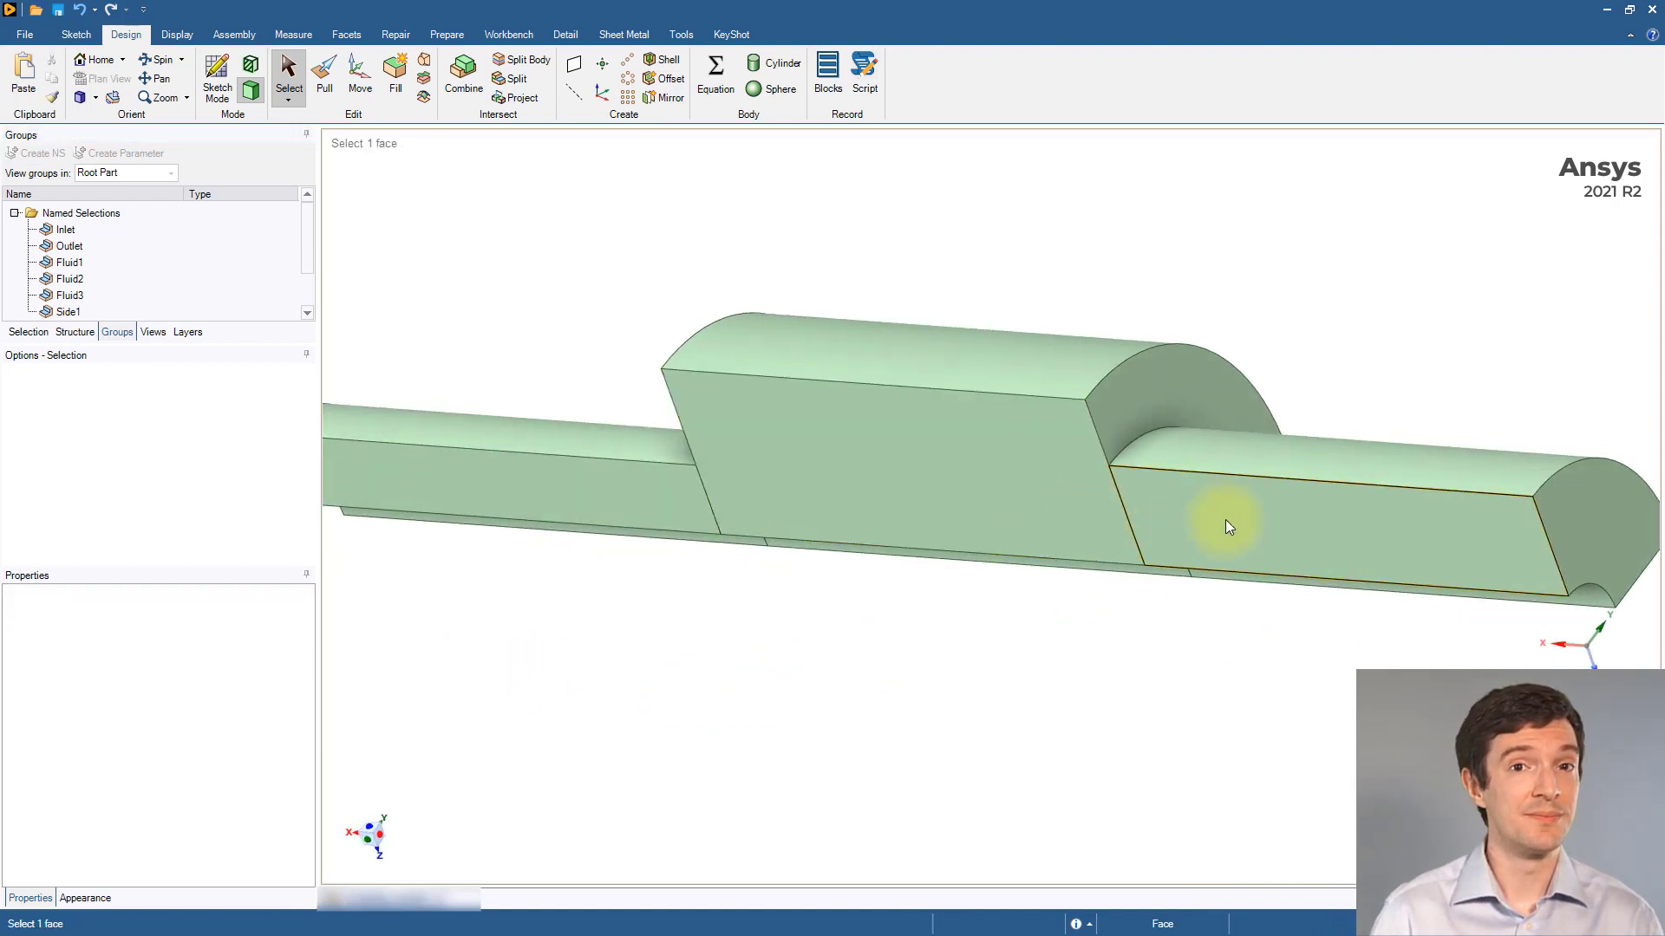
pyautogui.click(1226, 521)
pyautogui.keyDown('ctrl'); pyautogui.click(1004, 496); pyautogui.keyUp('ctrl')
pyautogui.keyDown('ctrl'); pyautogui.click(605, 520); pyautogui.keyUp('ctrl')
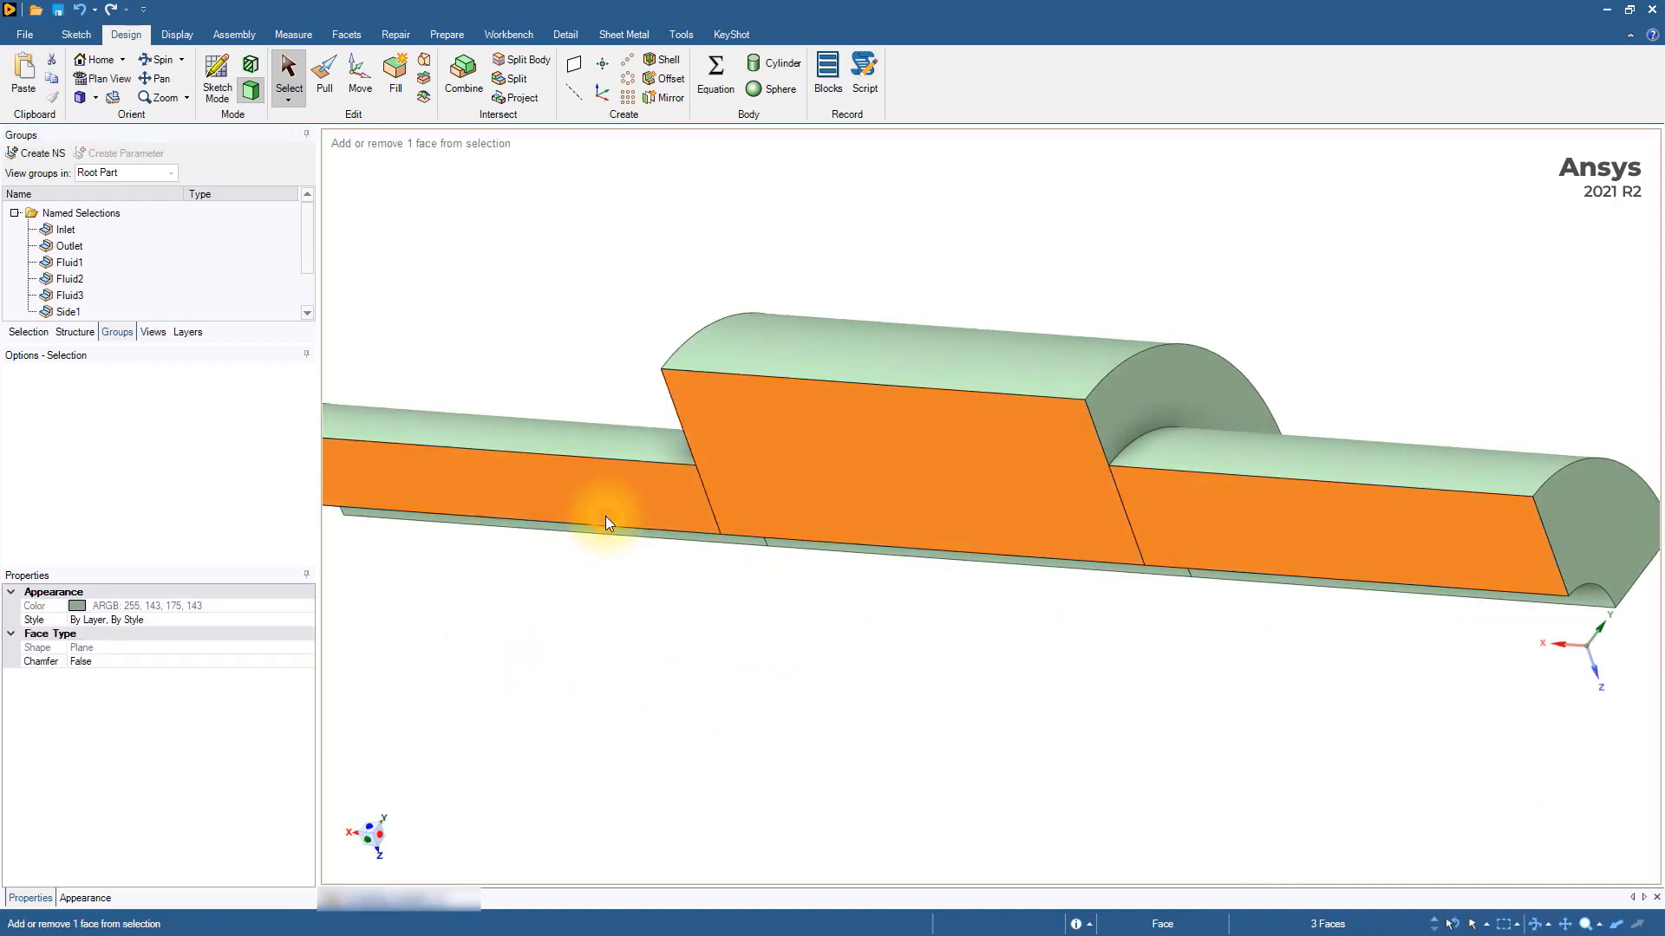
pyautogui.click(38, 154)
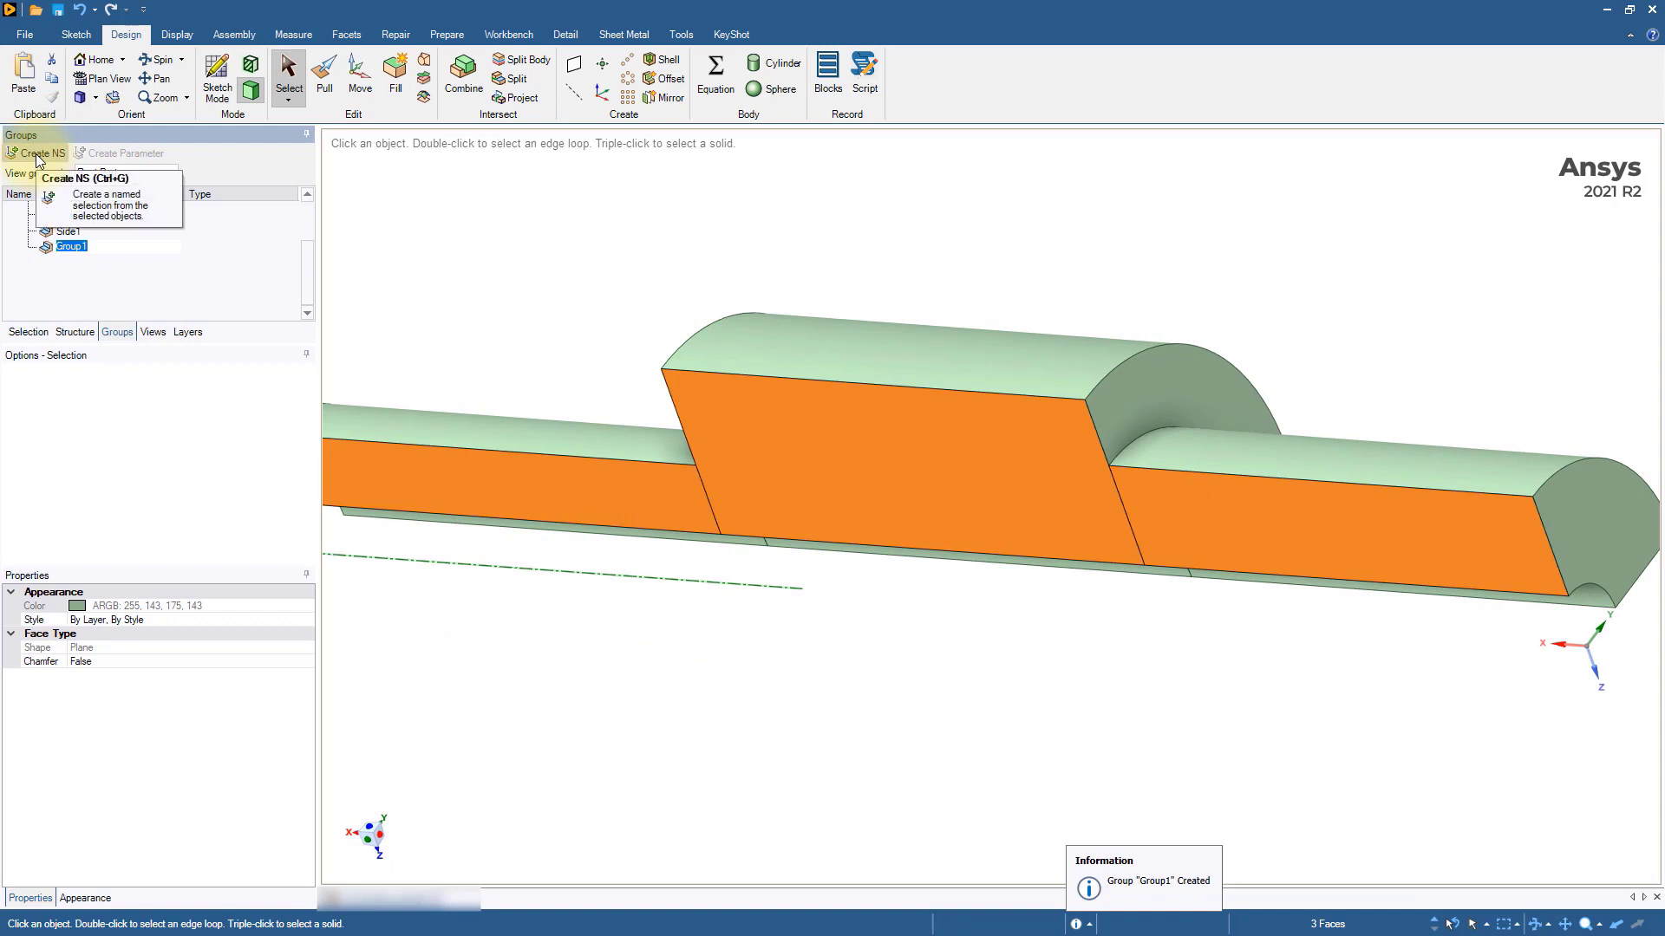
pyautogui.write('Side2')
pyautogui.press('Return')
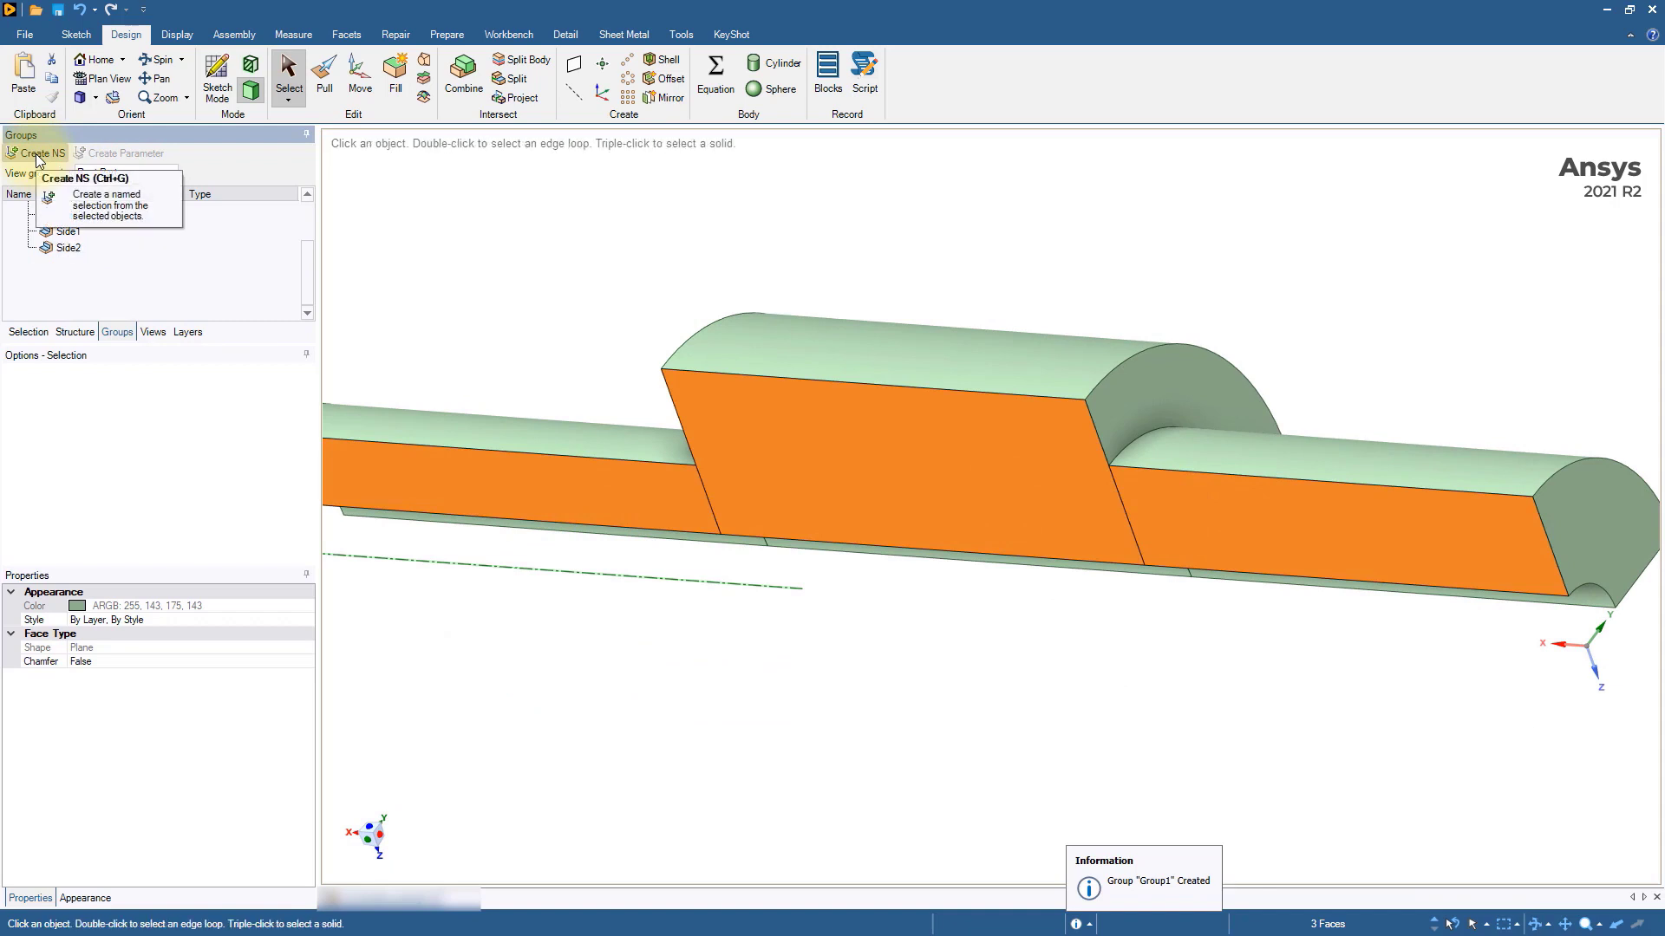